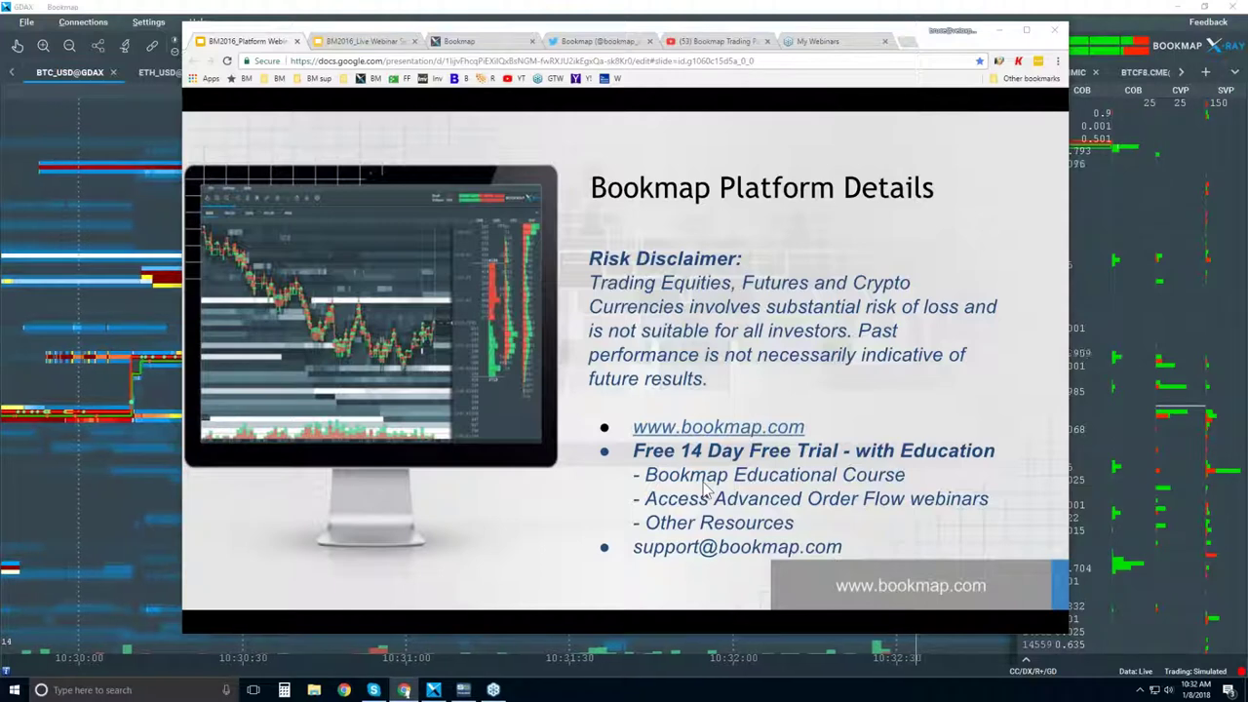
Step: Open the Bookmap website and look through its Intro, About Bookmap, Platform and Benefits sections
mouse_move(696, 519)
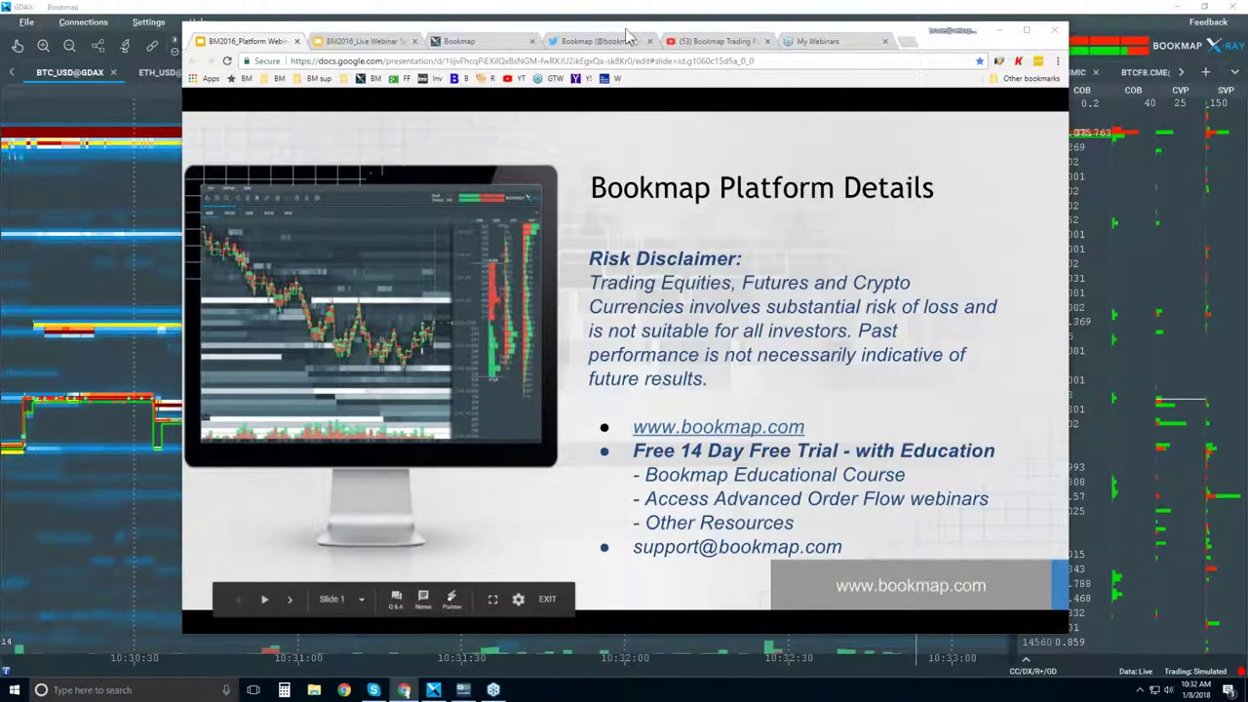
click(507, 42)
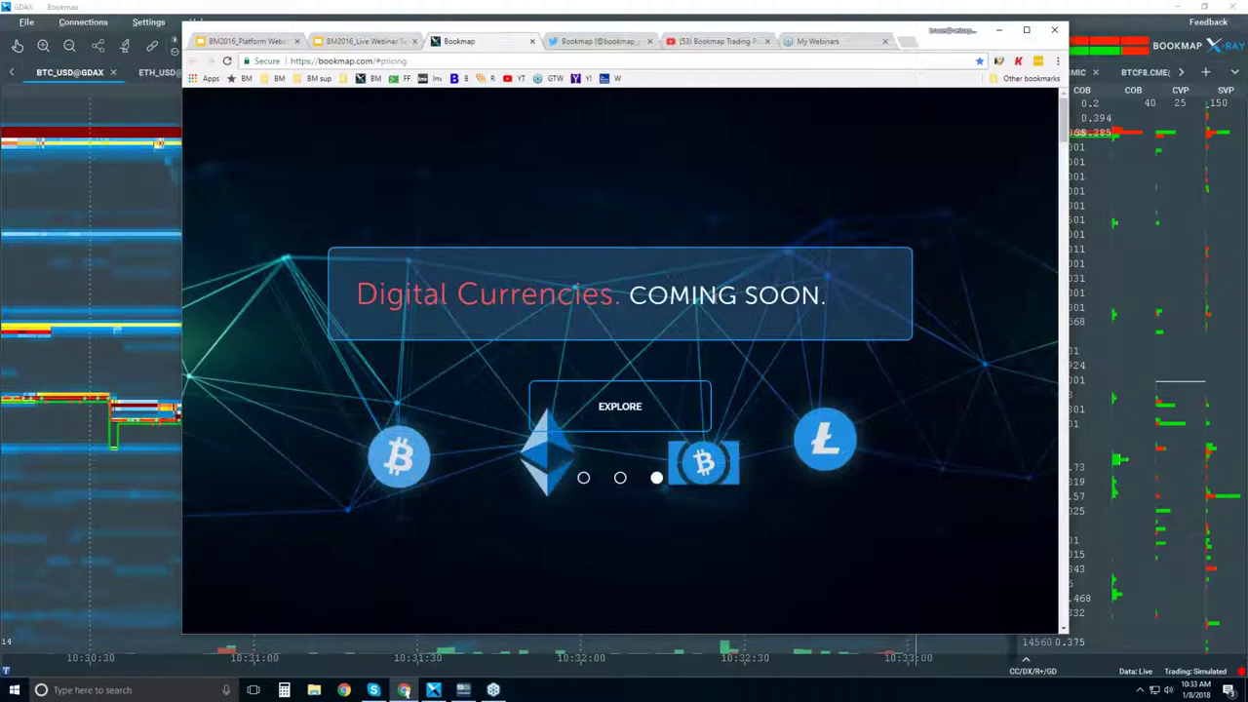
scroll(620, 360, down, 3)
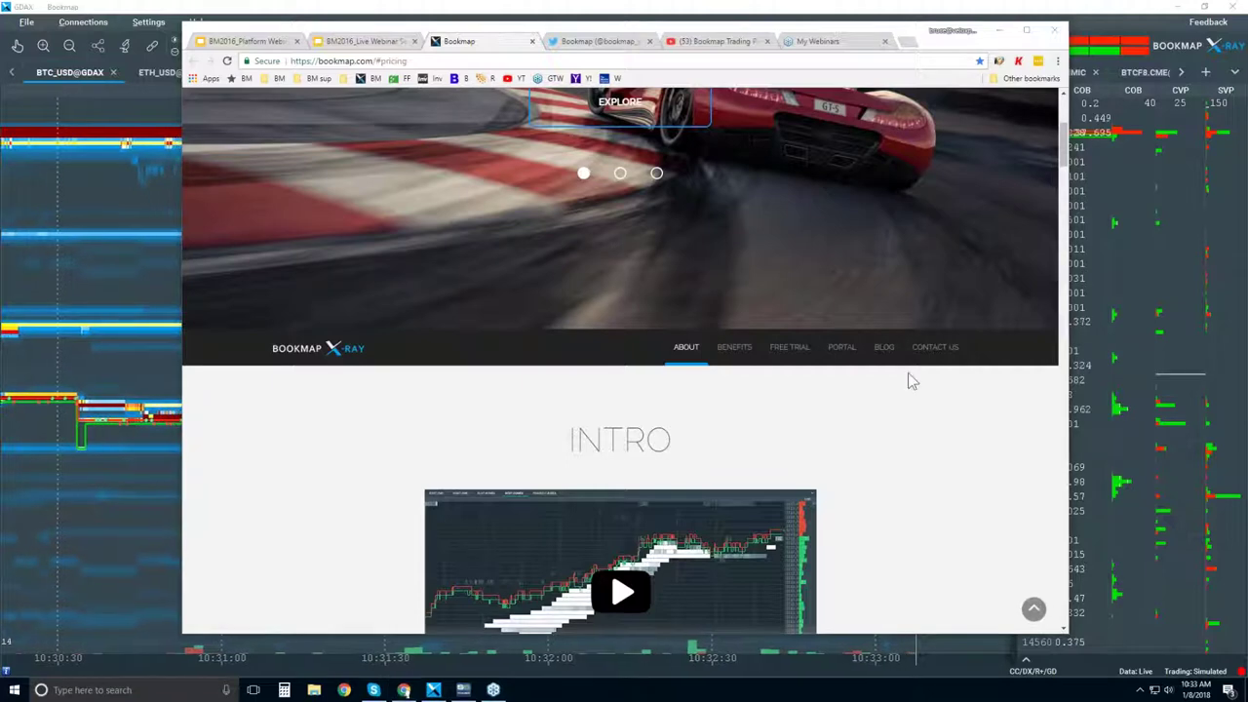
scroll(721, 348, down, 2)
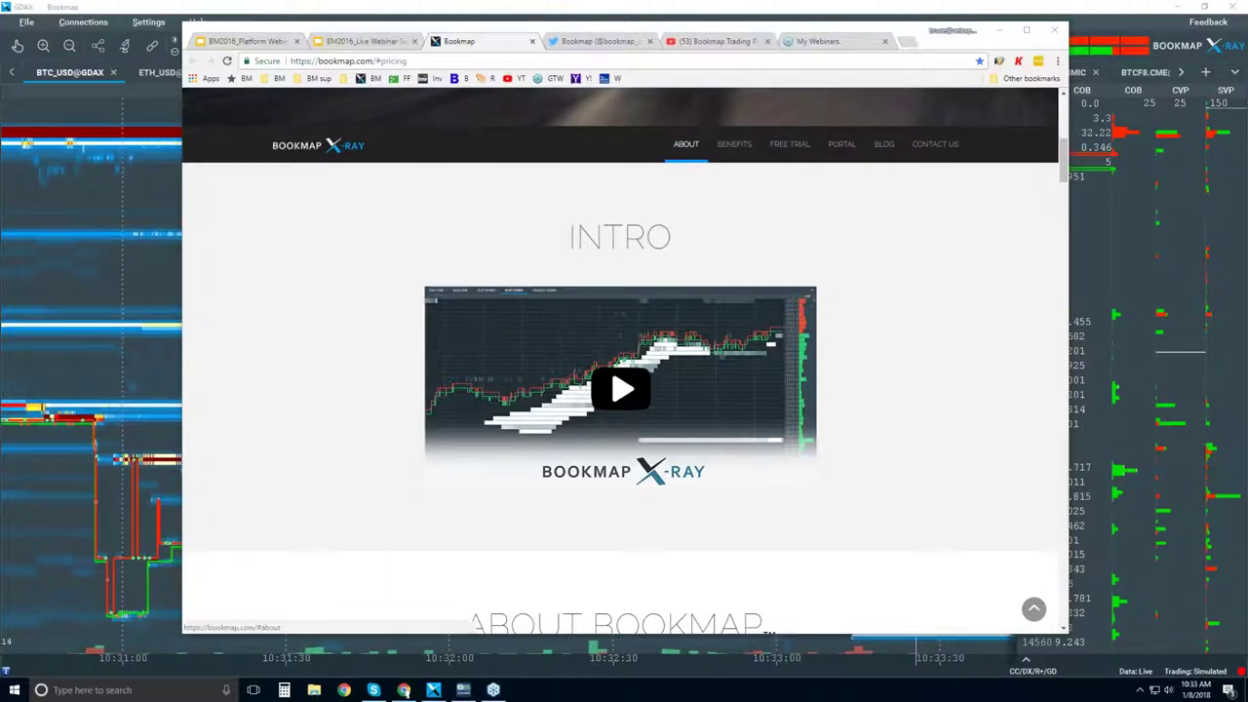
scroll(689, 209, down, 1)
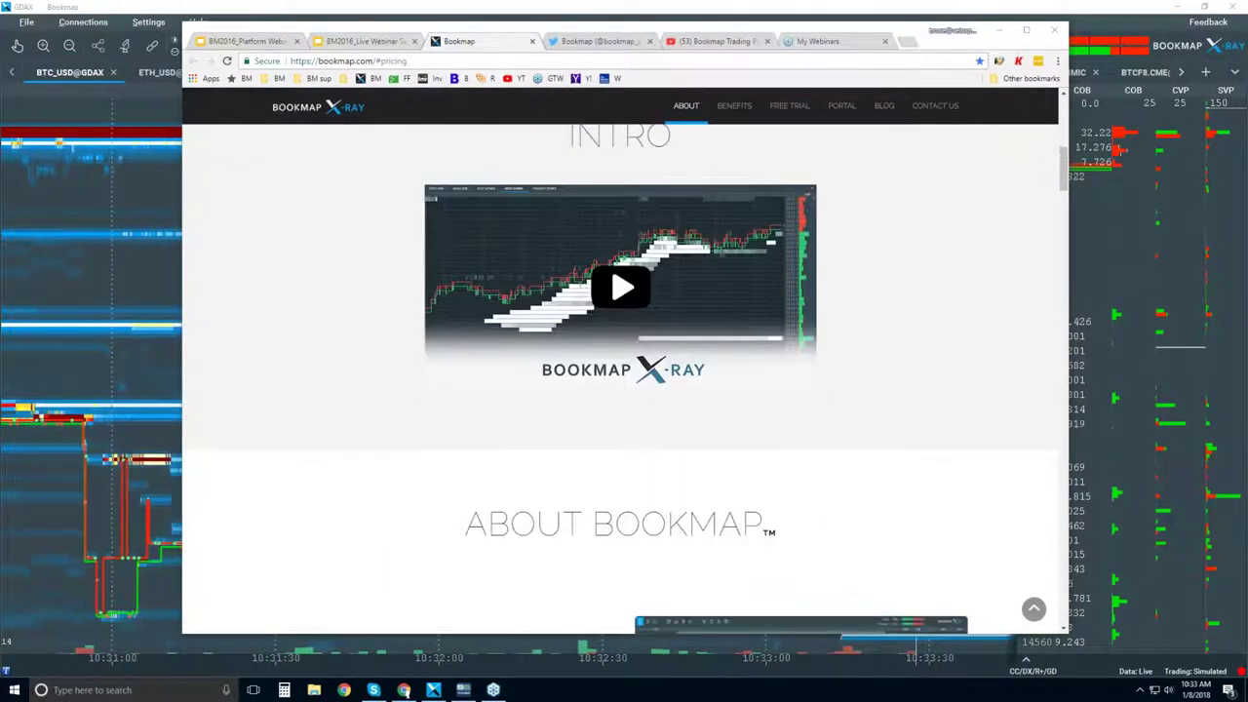
scroll(616, 358, down, 2)
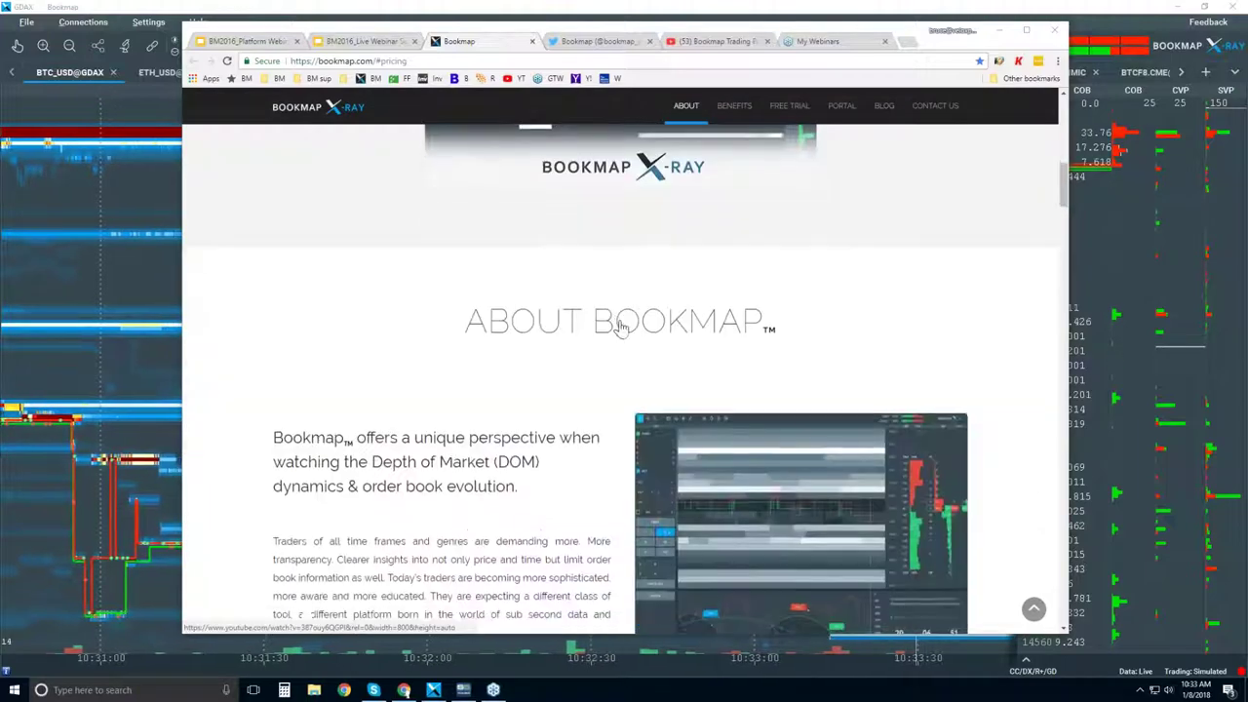
scroll(618, 326, down, 1)
scroll(620, 327, down, 8)
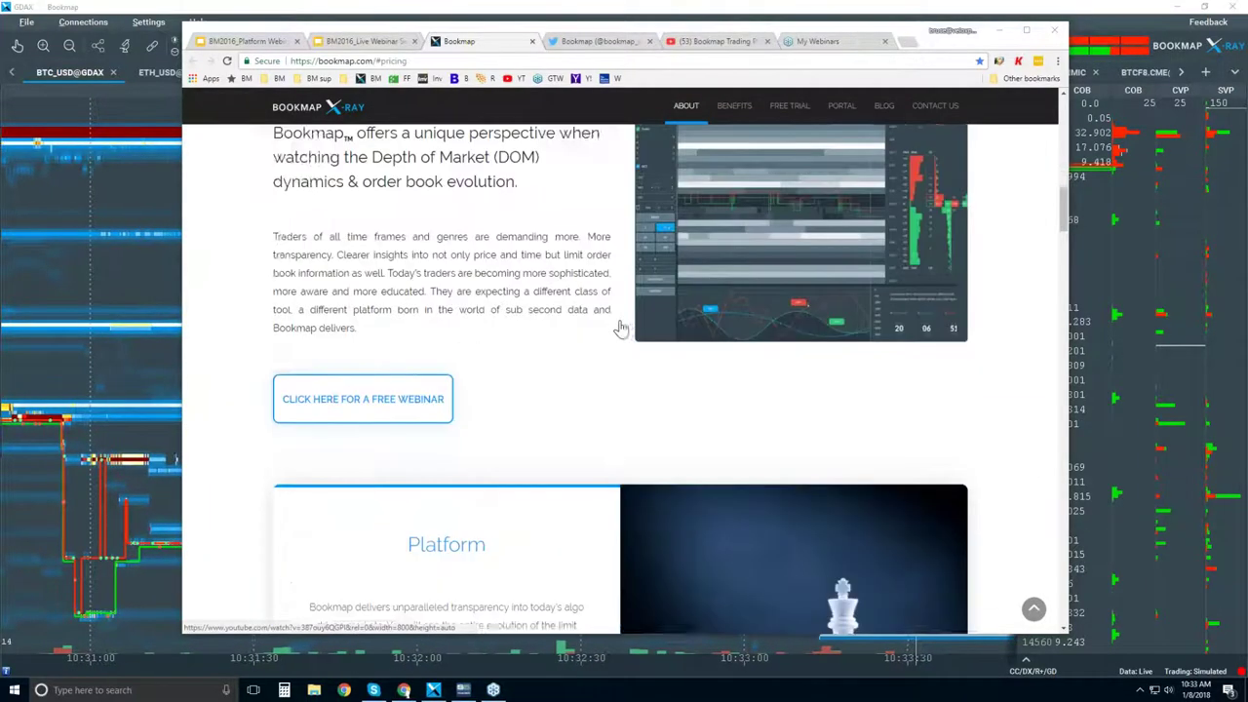
scroll(620, 328, down, 6)
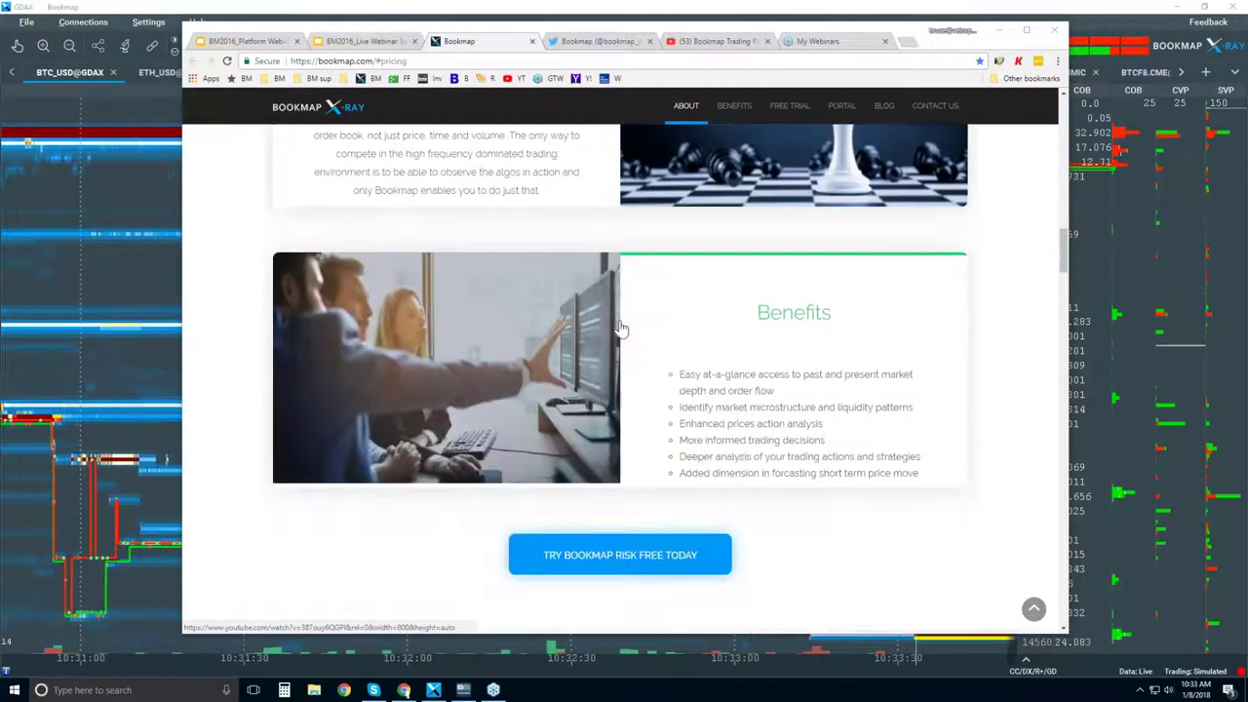
Step: Review the Bookmap for Equities section with its advantages, and the Connectivity section's supported data and execution platforms
scroll(621, 328, down, 4)
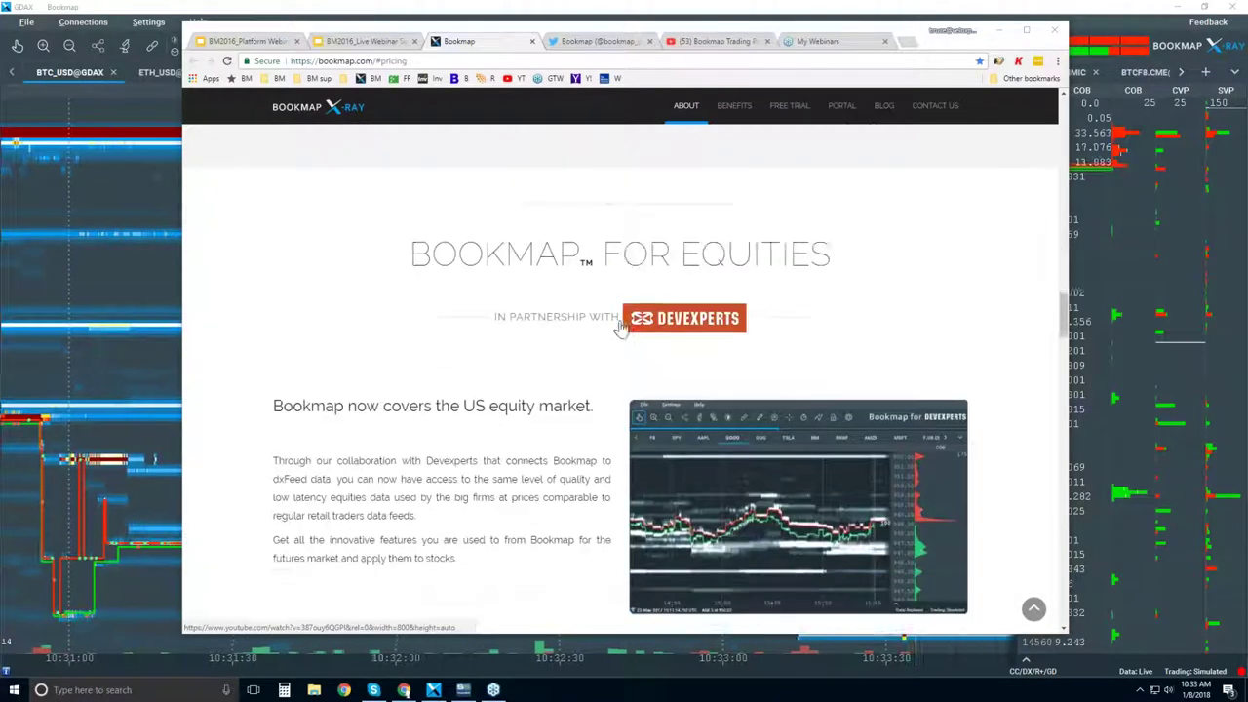
scroll(618, 328, up, 2)
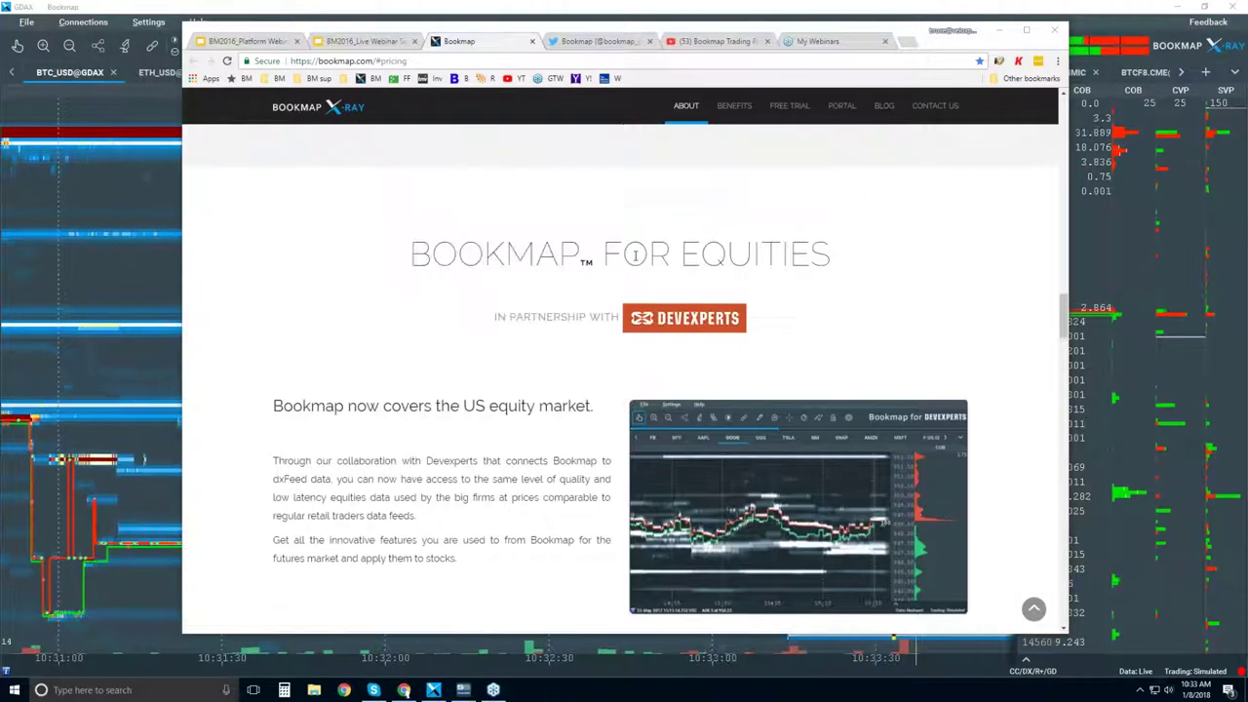
scroll(522, 317, down, 4)
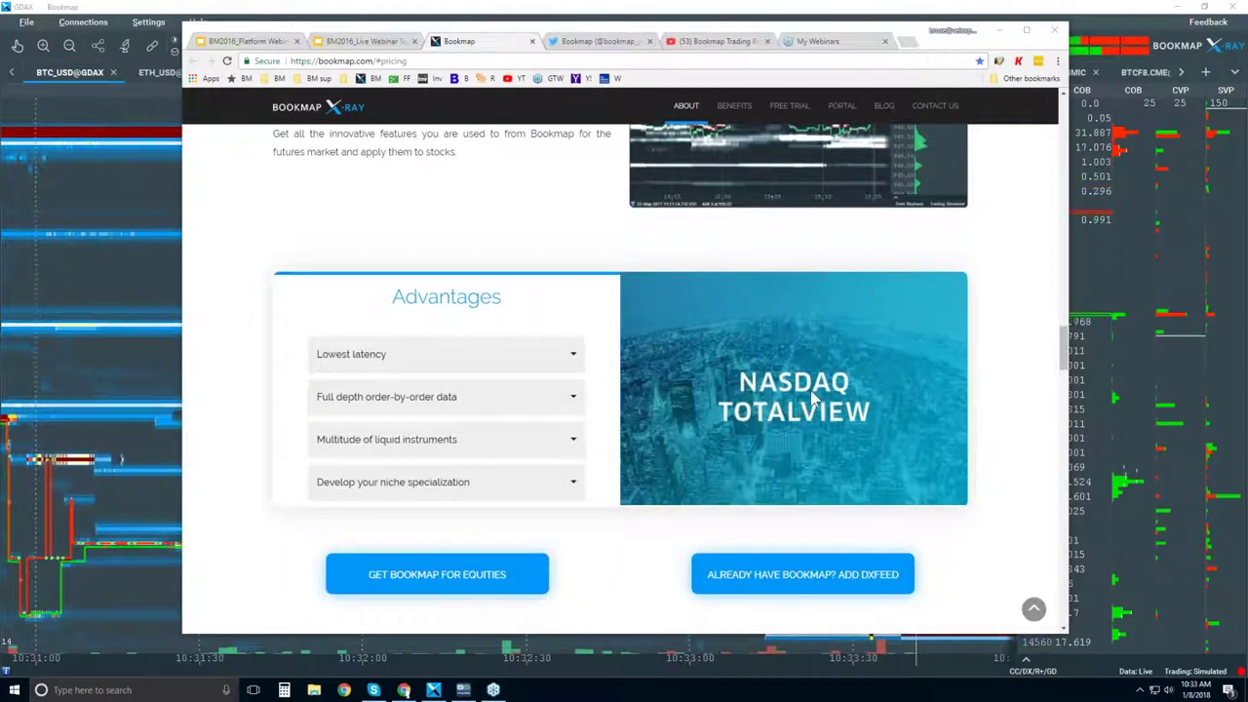
scroll(739, 326, down, 4)
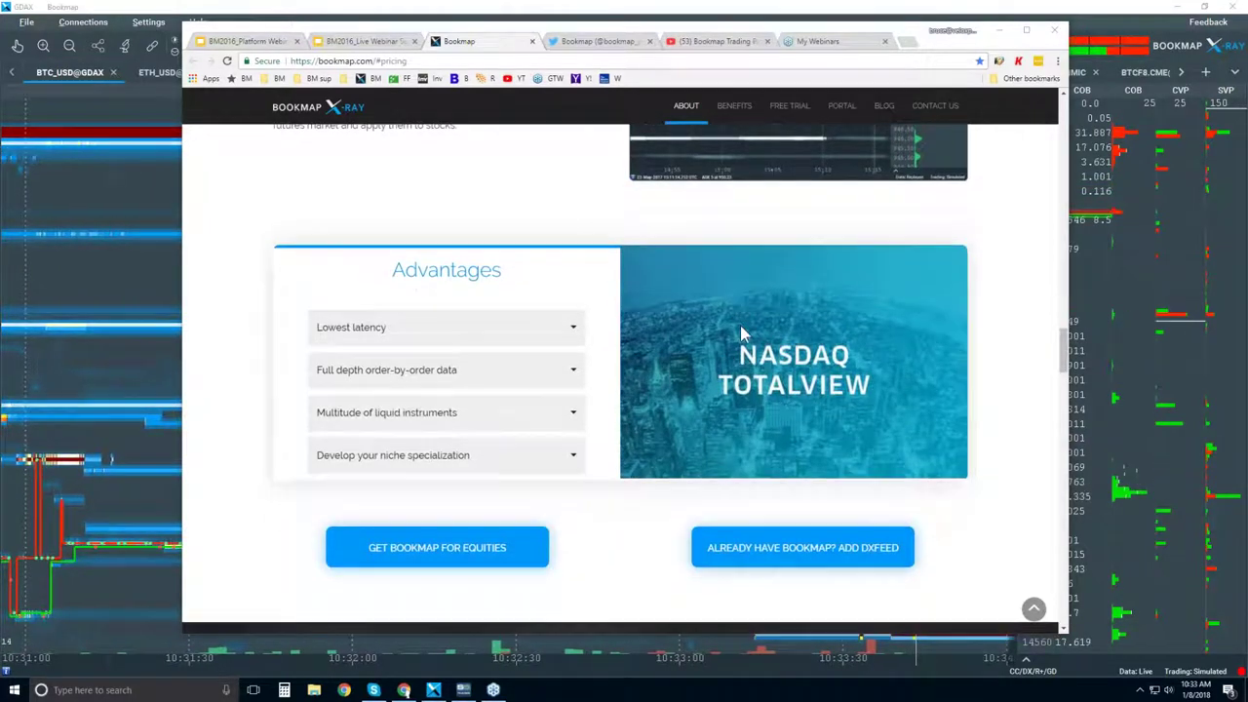
scroll(738, 322, down, 5)
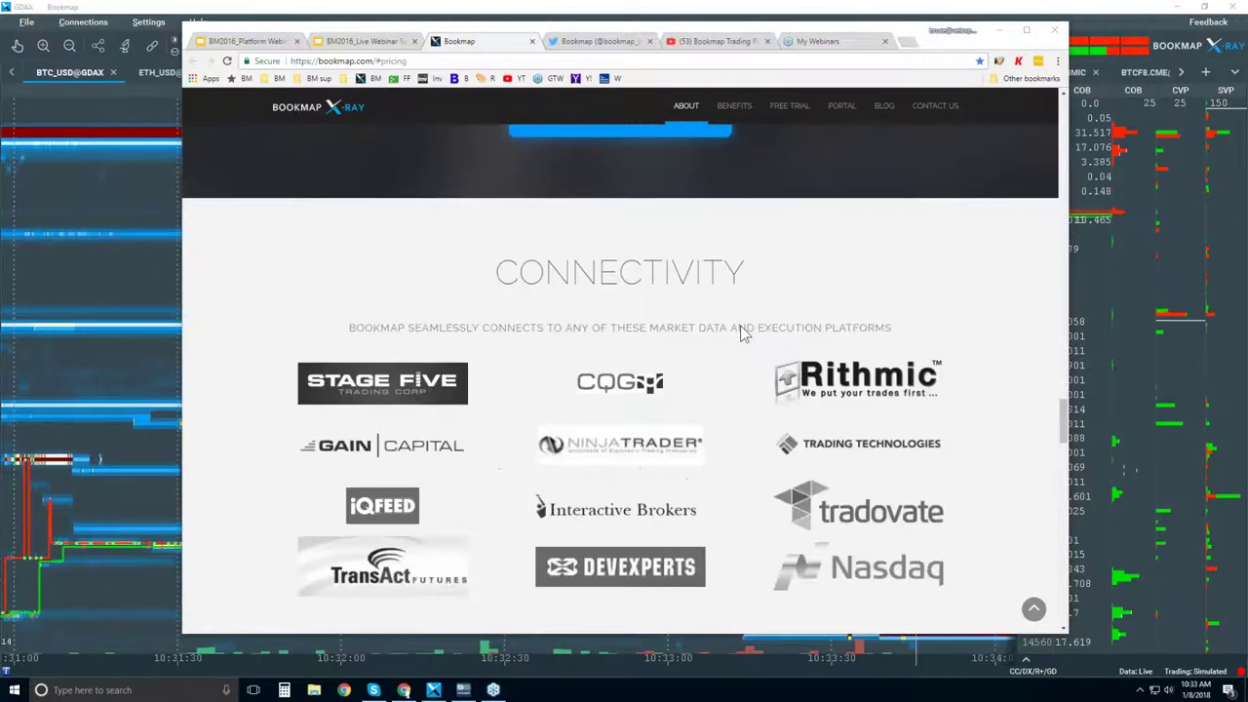
scroll(740, 325, down, 1)
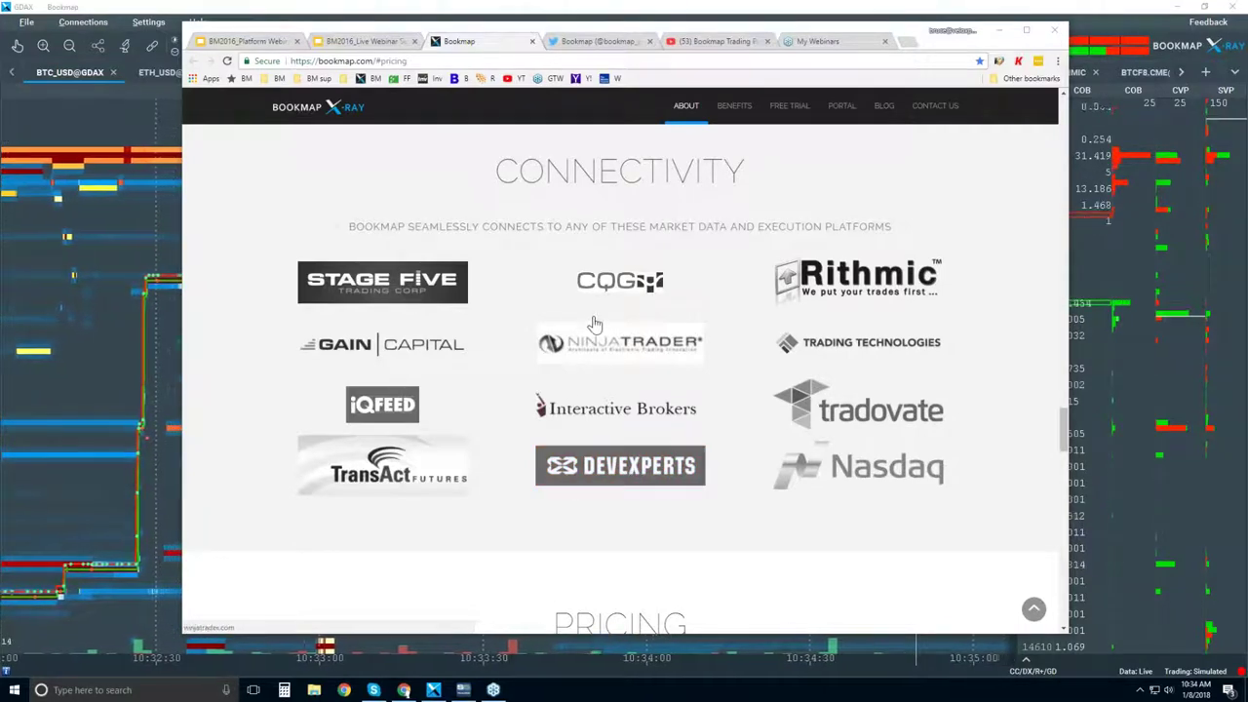
Step: Review the pricing plans, highlighting Advanced plan features such as Live one-click trading, Iceberg detector, Volume imbalance and Order book imbalance
scroll(585, 321, down, 5)
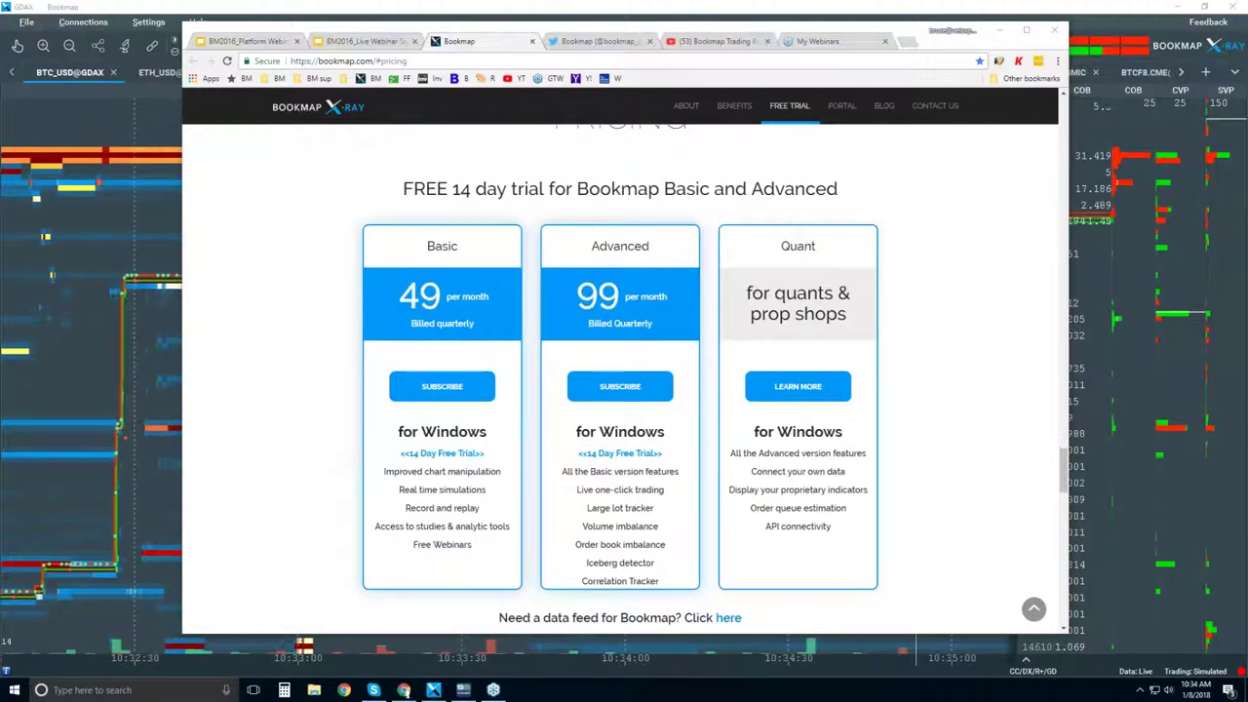
drag(1066, 468, 1067, 474)
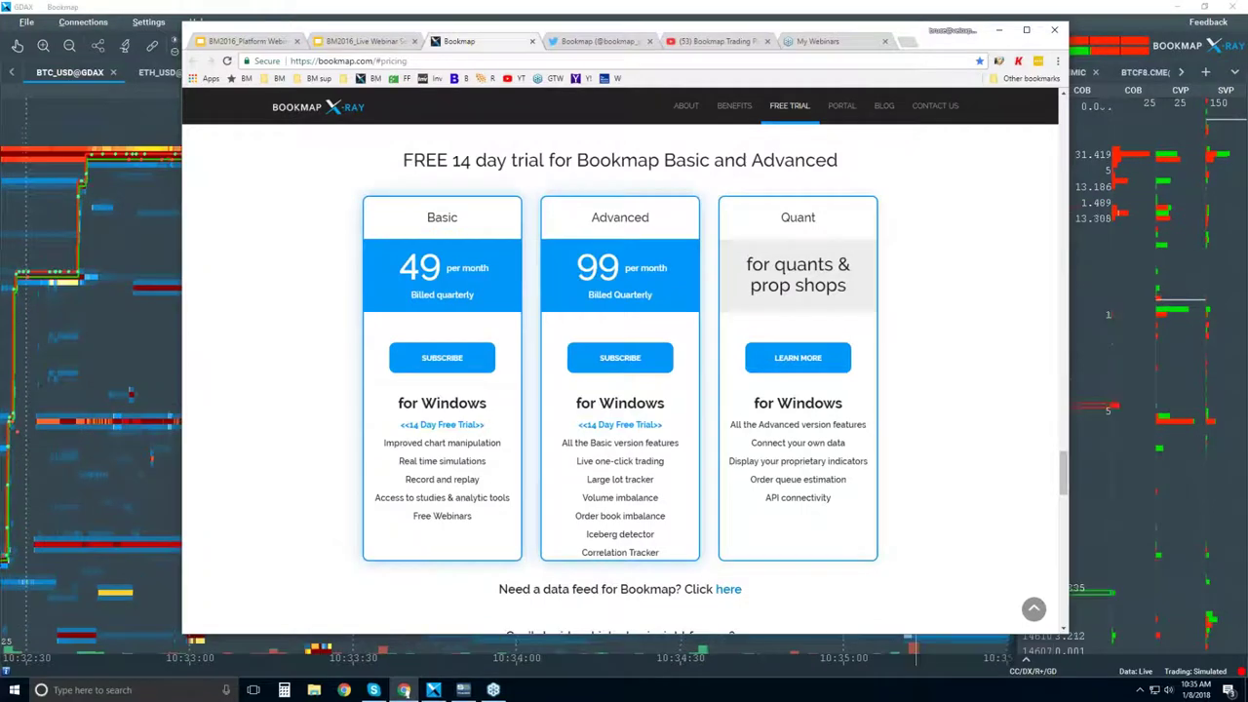
drag(577, 461, 655, 465)
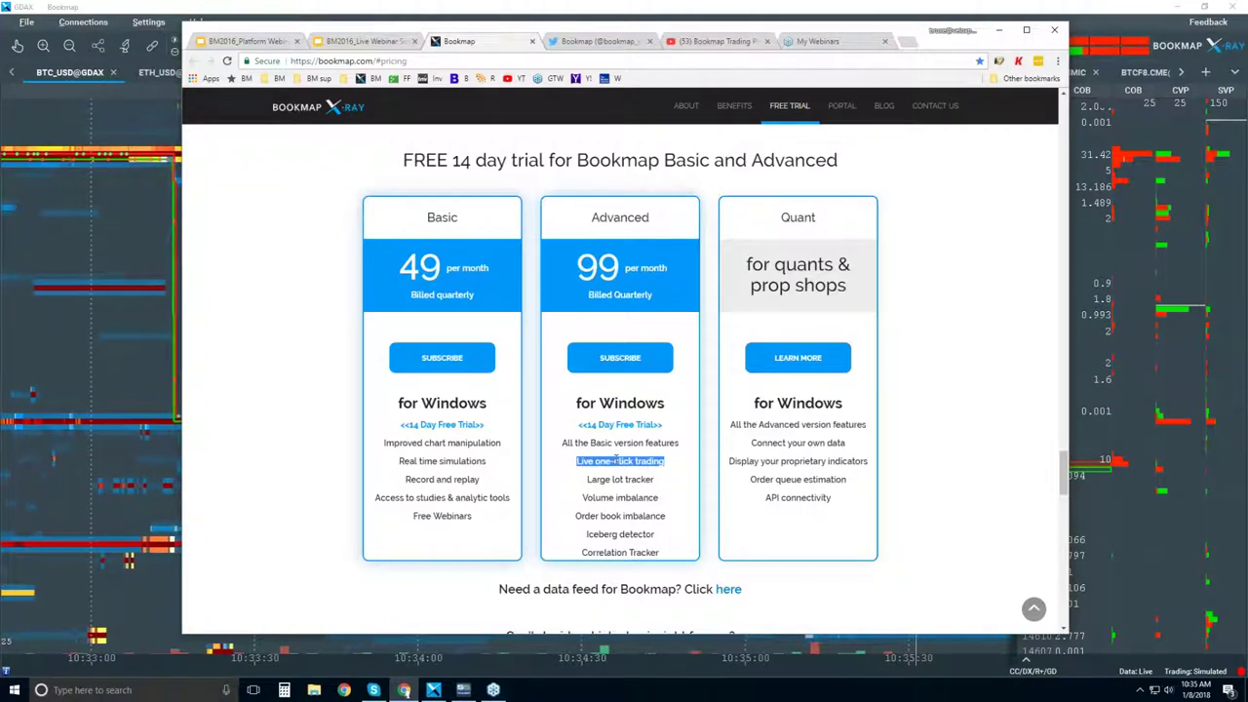
drag(587, 479, 661, 553)
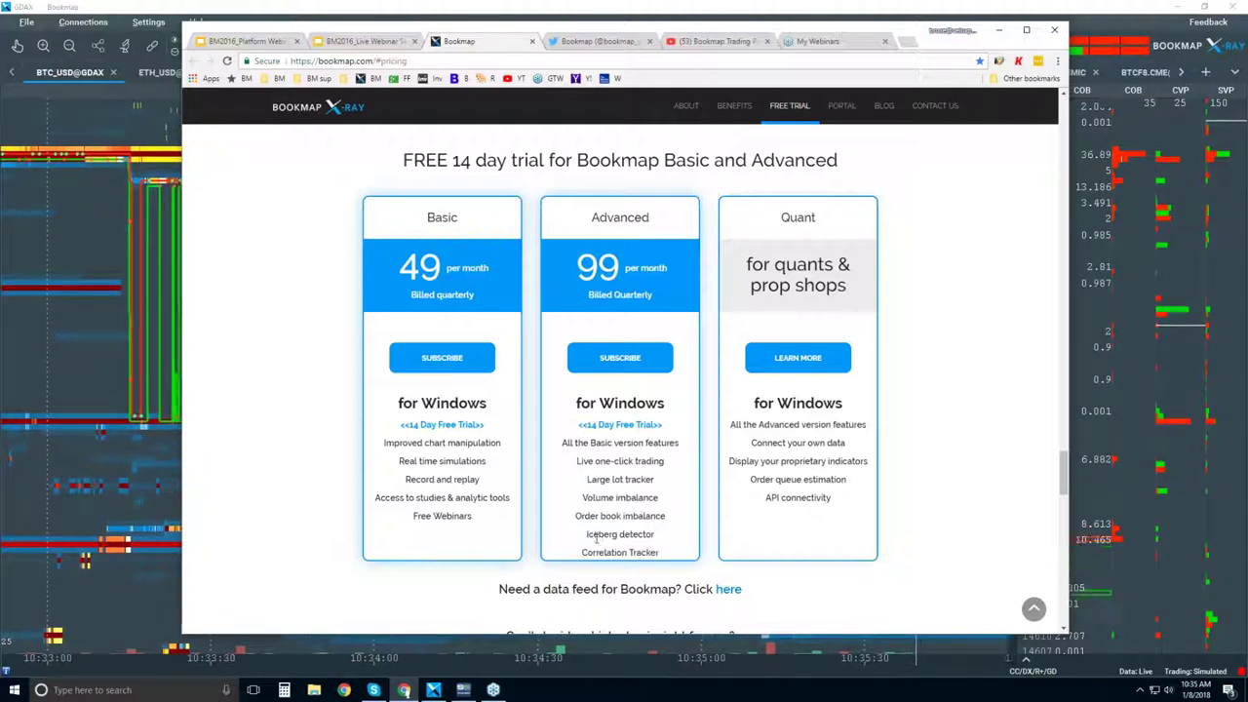
triple_click(632, 534)
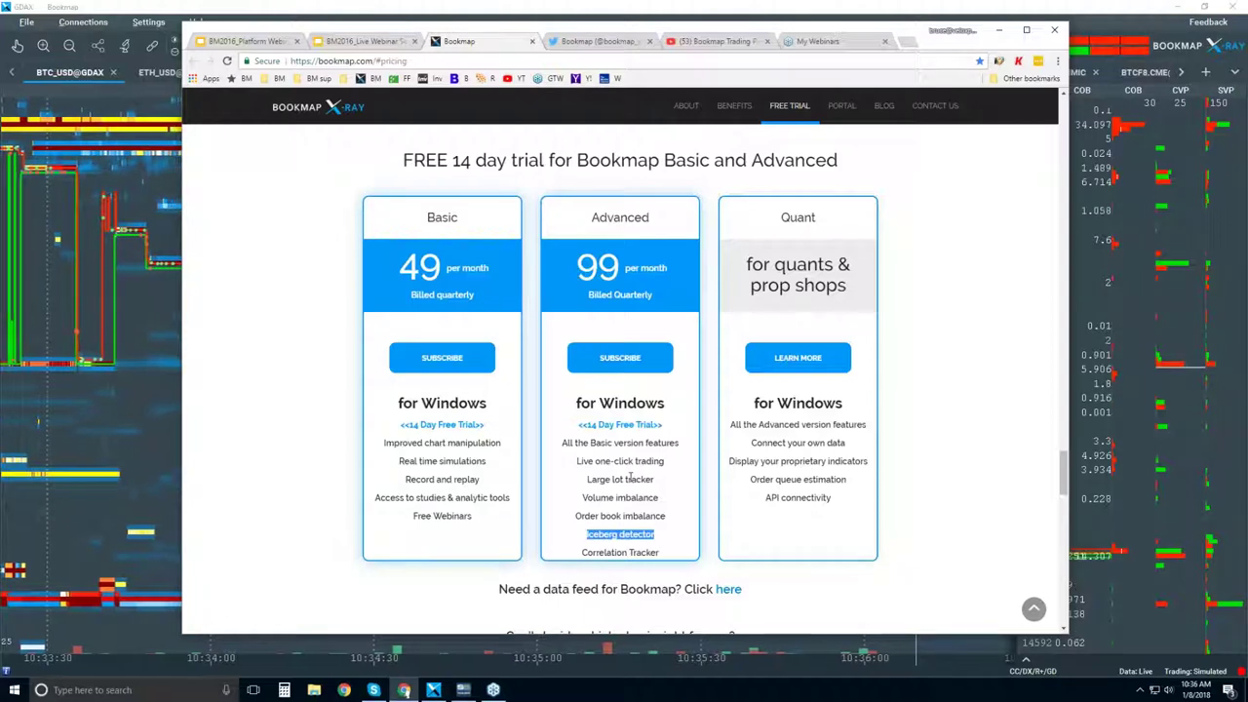
drag(581, 497, 666, 515)
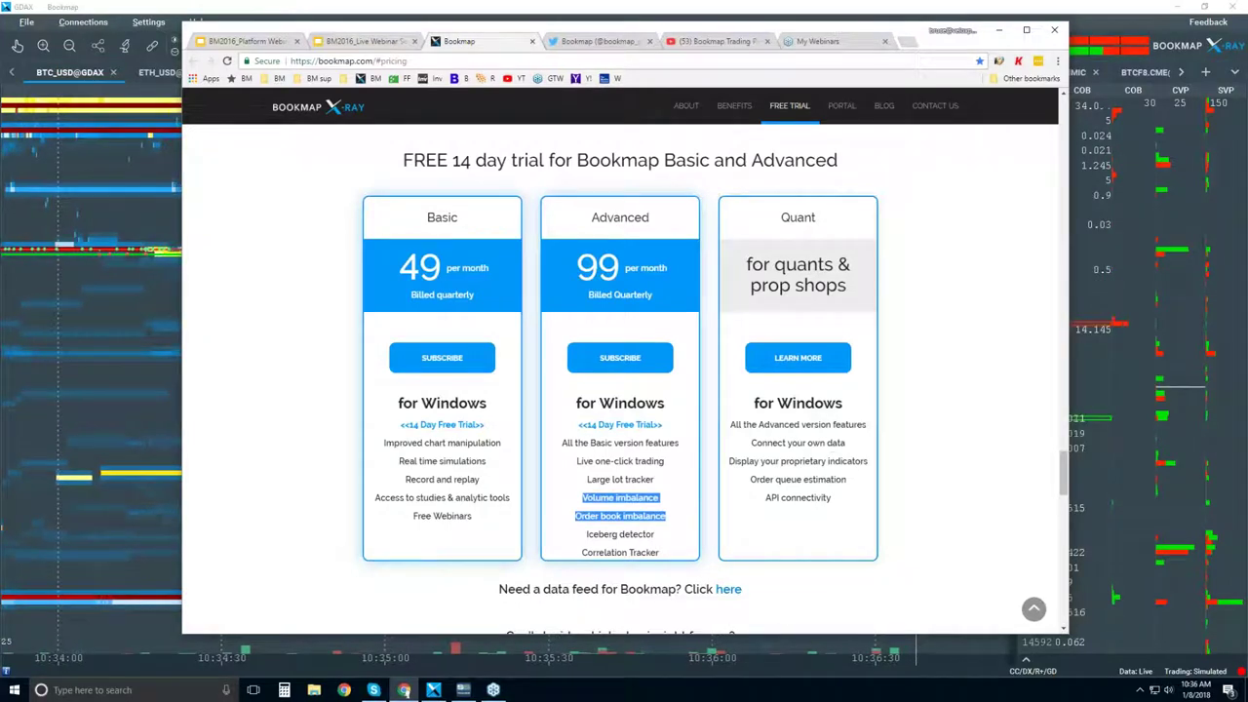
Step: Look below the pricing plans at the data feed link and the complete feature comparison link
mouse_move(1062, 470)
mouse_down()
mouse_move(1064, 495)
mouse_move(1065, 475)
mouse_up()
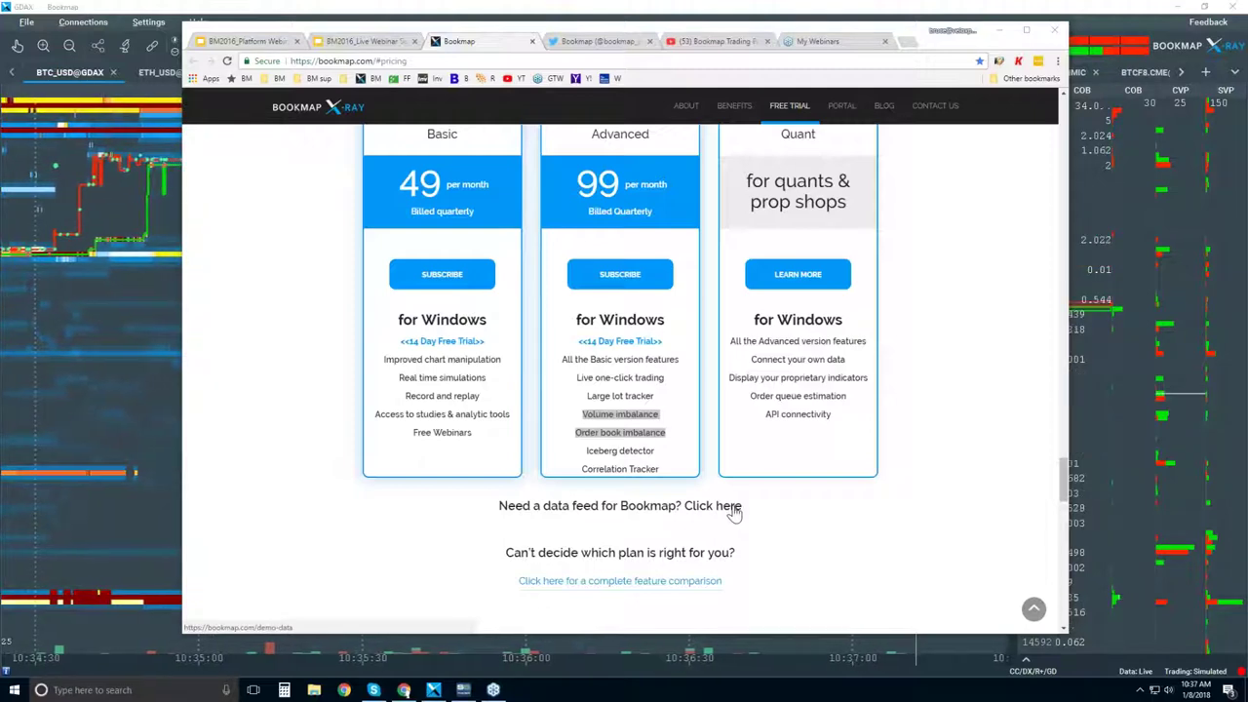
click(1061, 475)
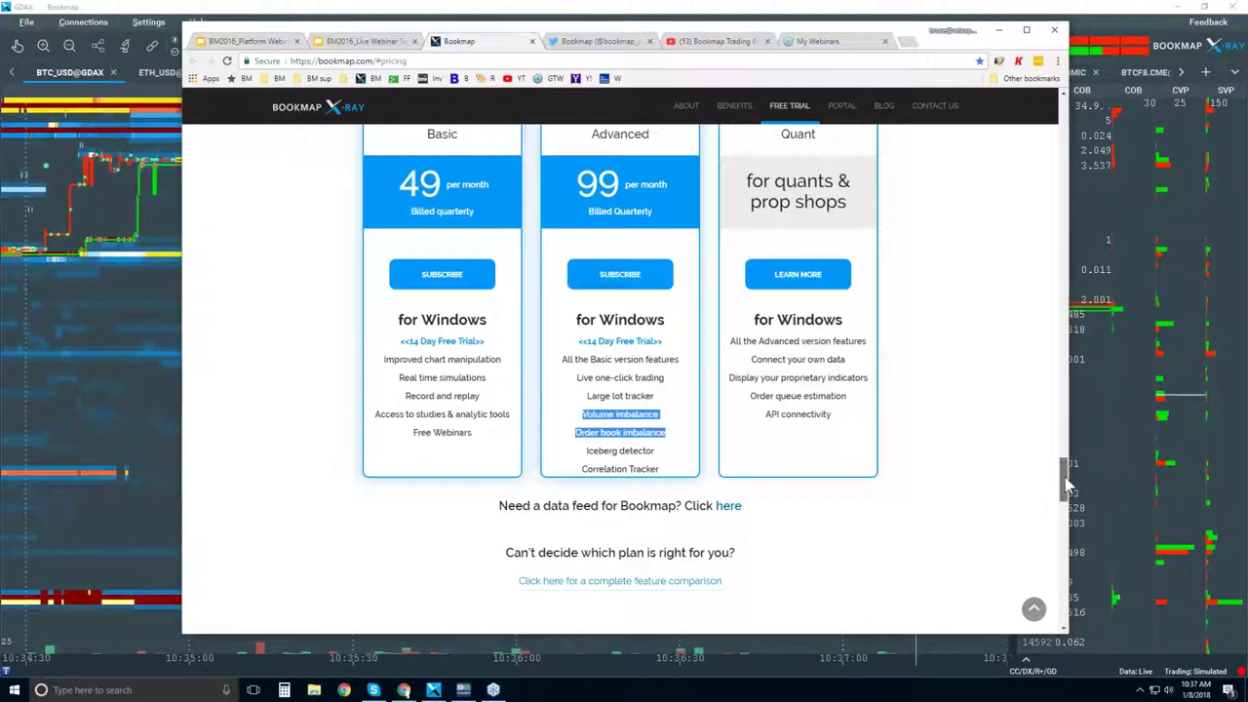
scroll(1061, 476, up, 1)
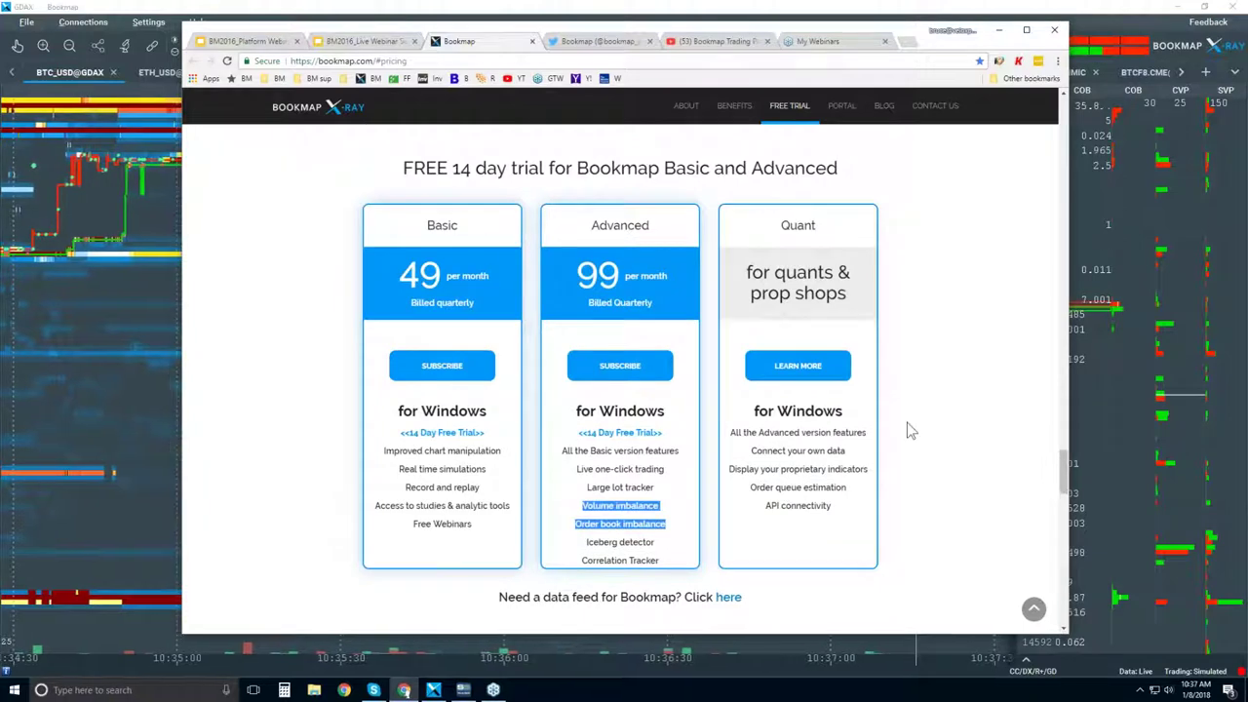
scroll(1063, 495, down, 2)
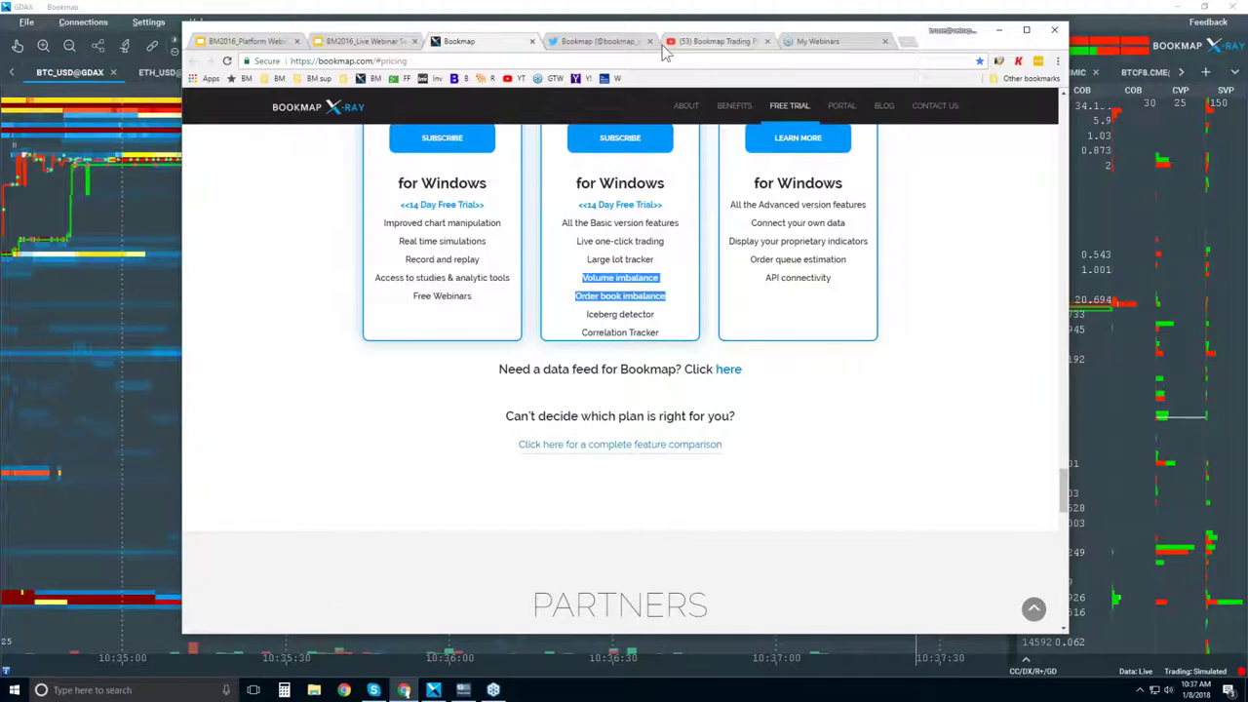
Step: View Bookmap's Twitter page and browse its YouTube channel's intro, Features and Components, and Order Flow video snippets playlists
click(614, 44)
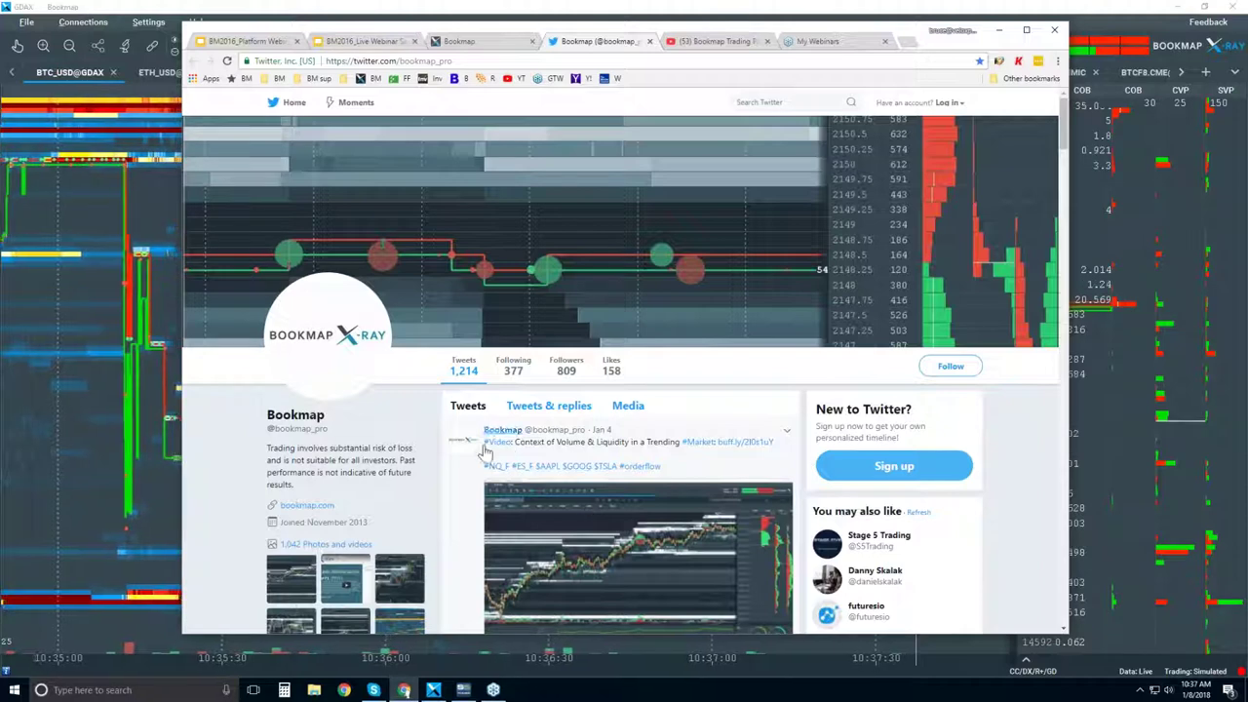
click(721, 41)
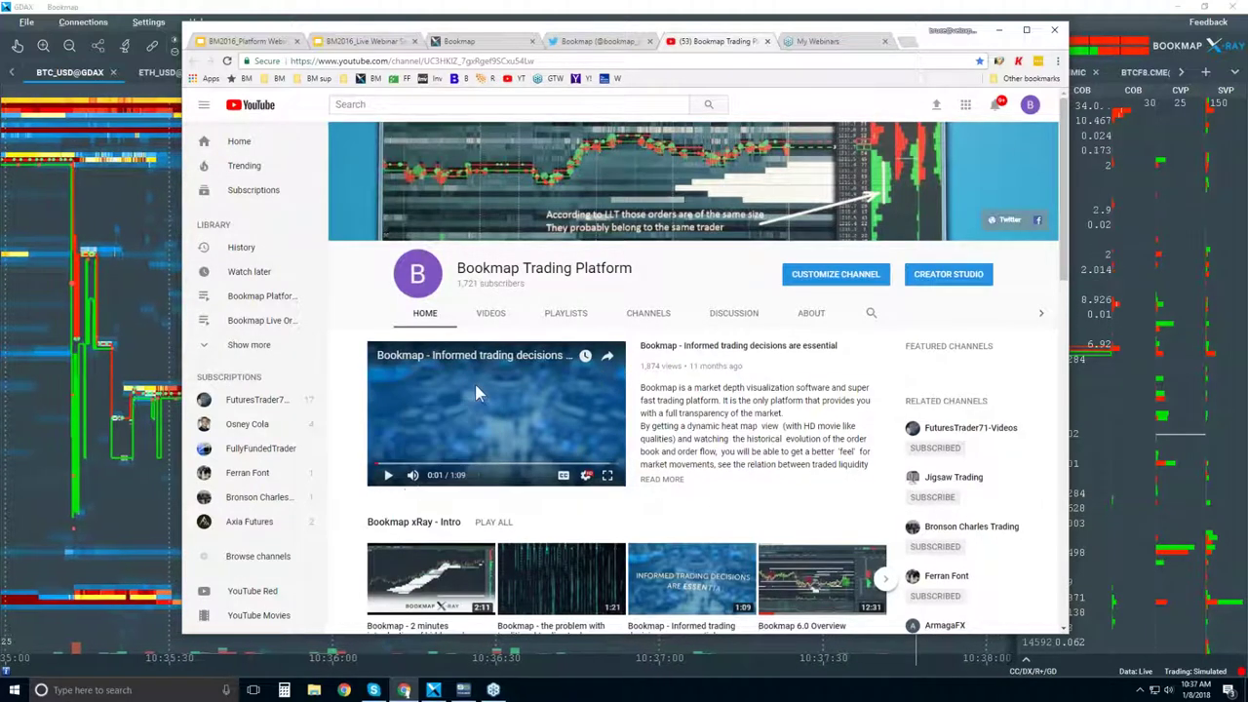
scroll(475, 384, down, 2)
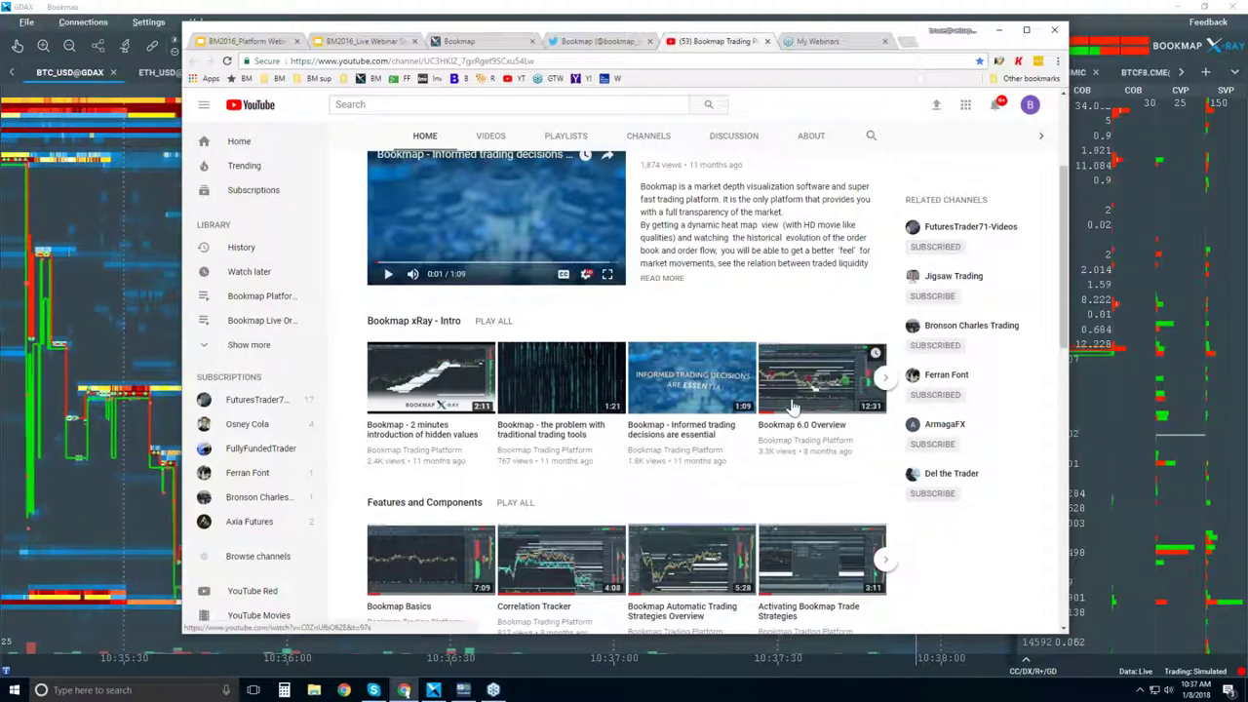
scroll(585, 371, down, 2)
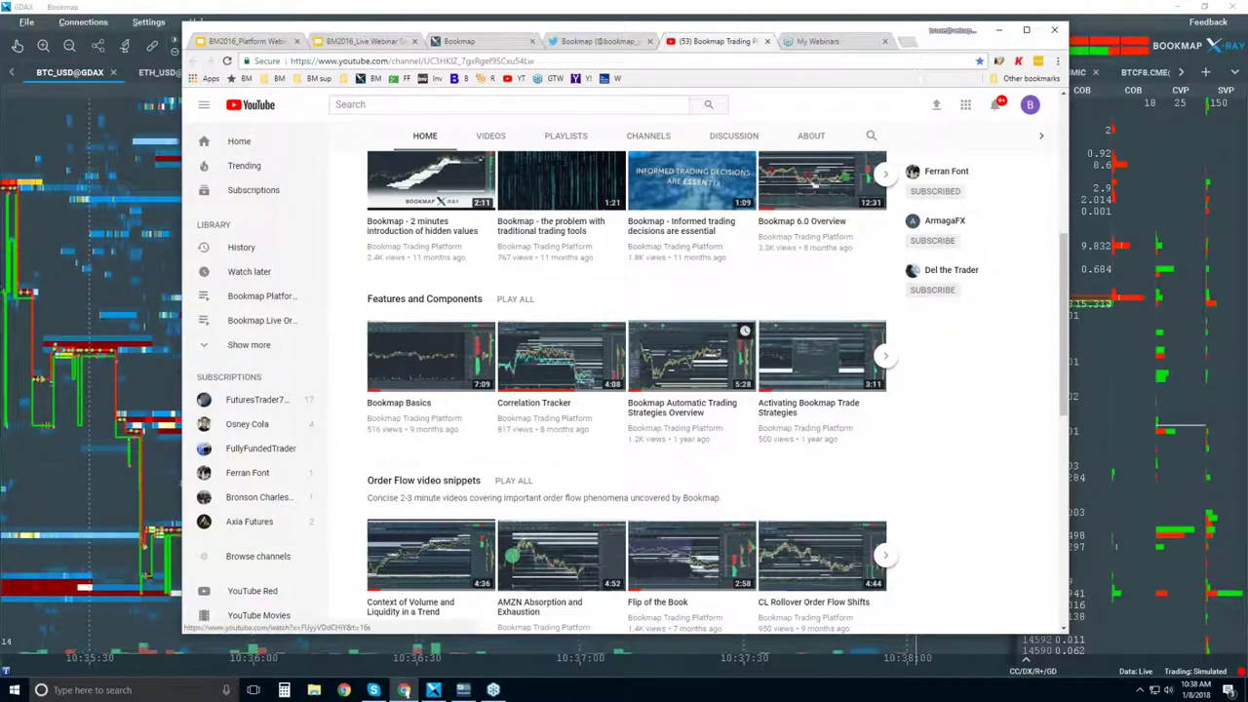
scroll(651, 378, down, 1)
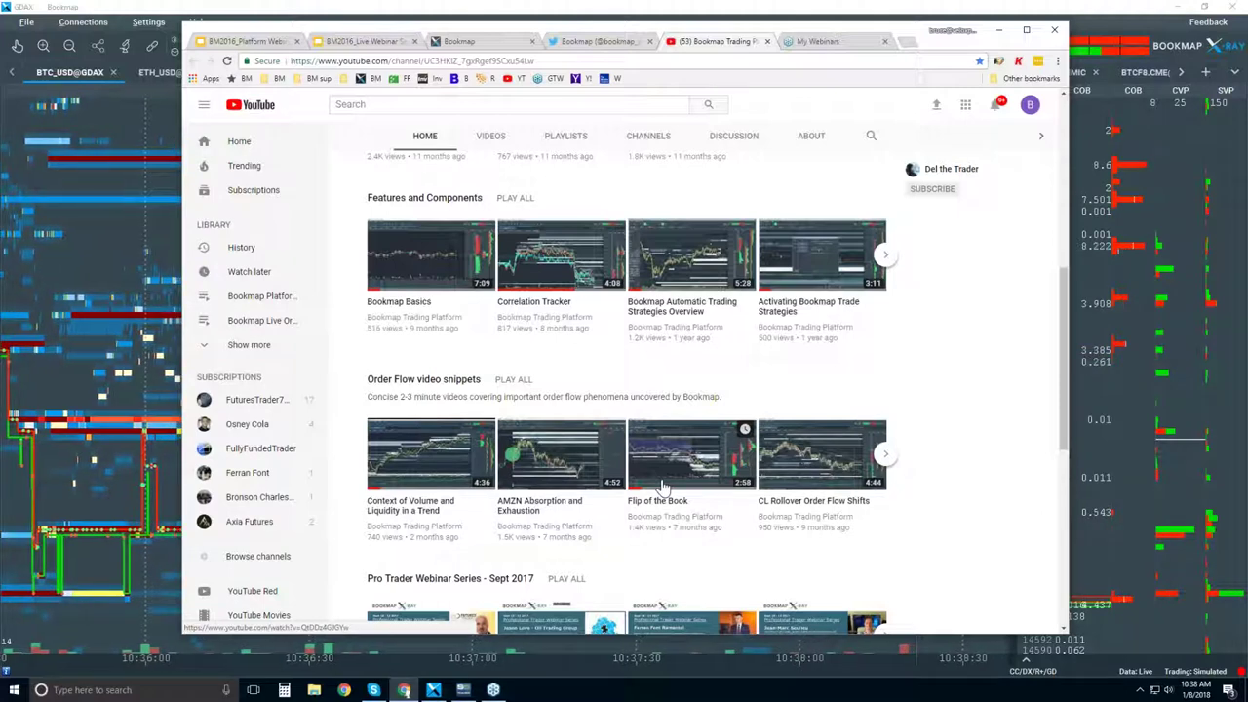
Step: Switch to the Bookmap platform and zoom out the BTC_USD@GDAX heatmap to show price history from about 10:05 to 10:40
click(663, 14)
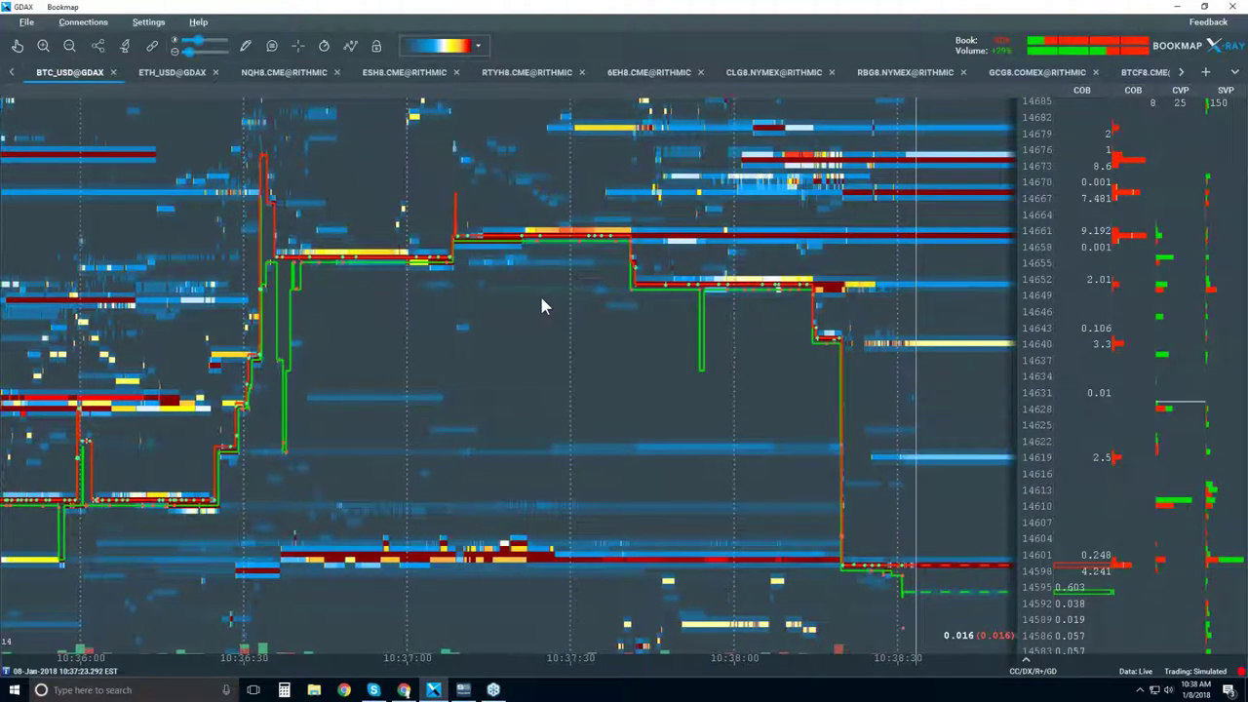
scroll(542, 305, down, 3)
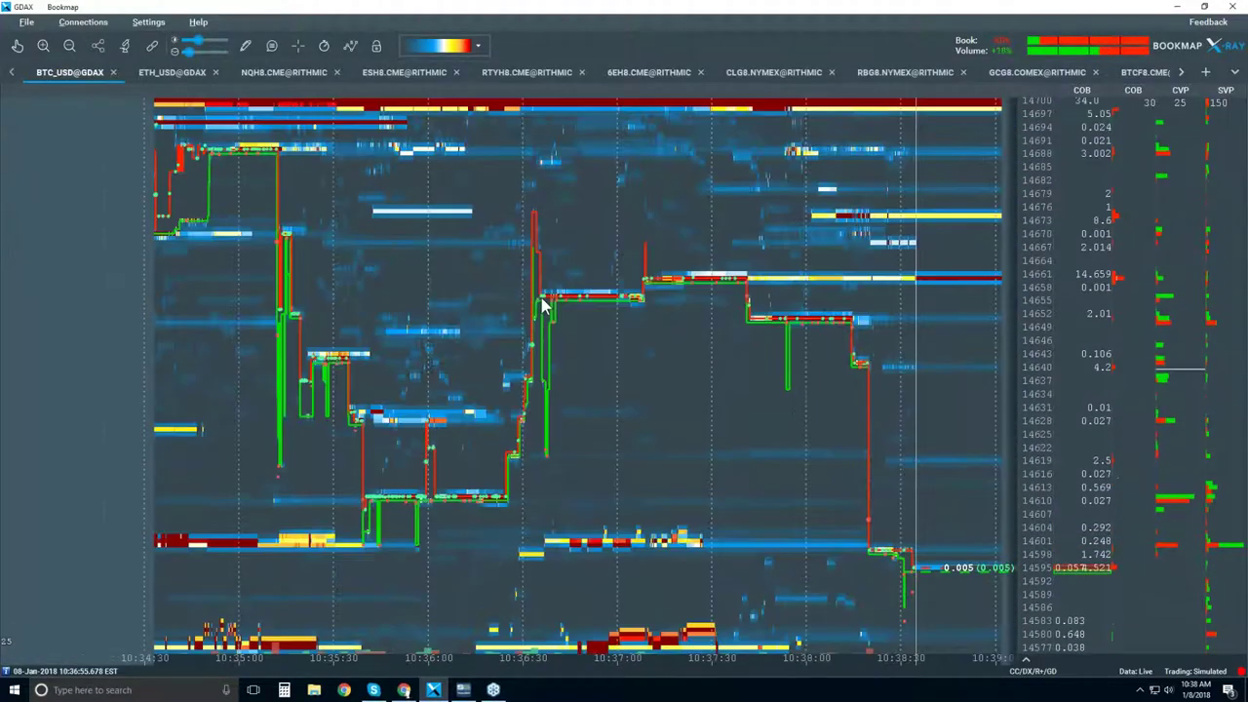
scroll(543, 305, down, 3)
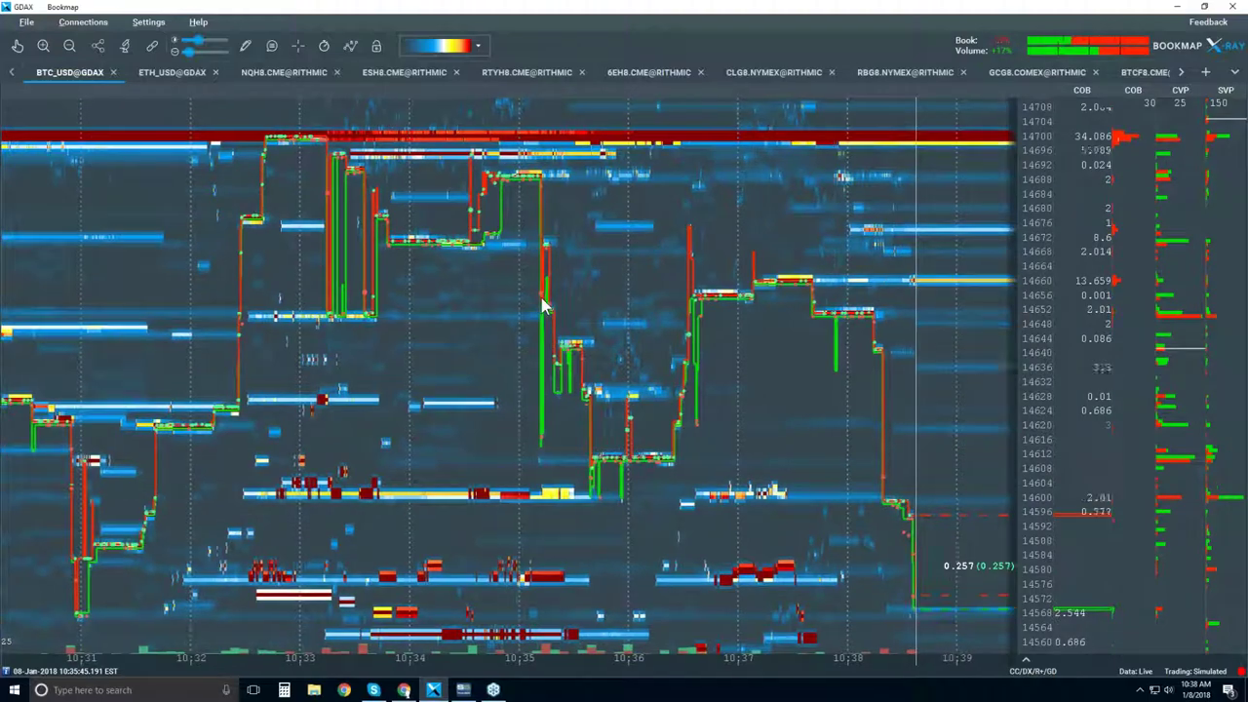
scroll(543, 305, down, 2)
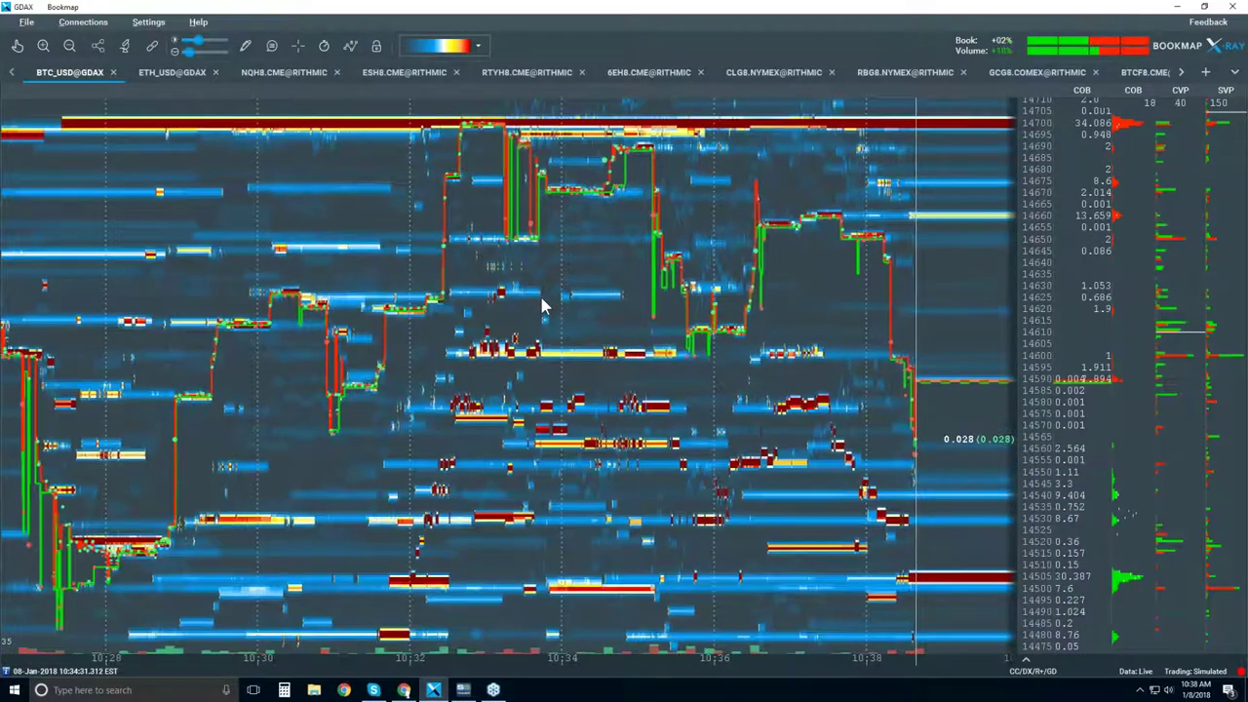
scroll(543, 305, down, 2)
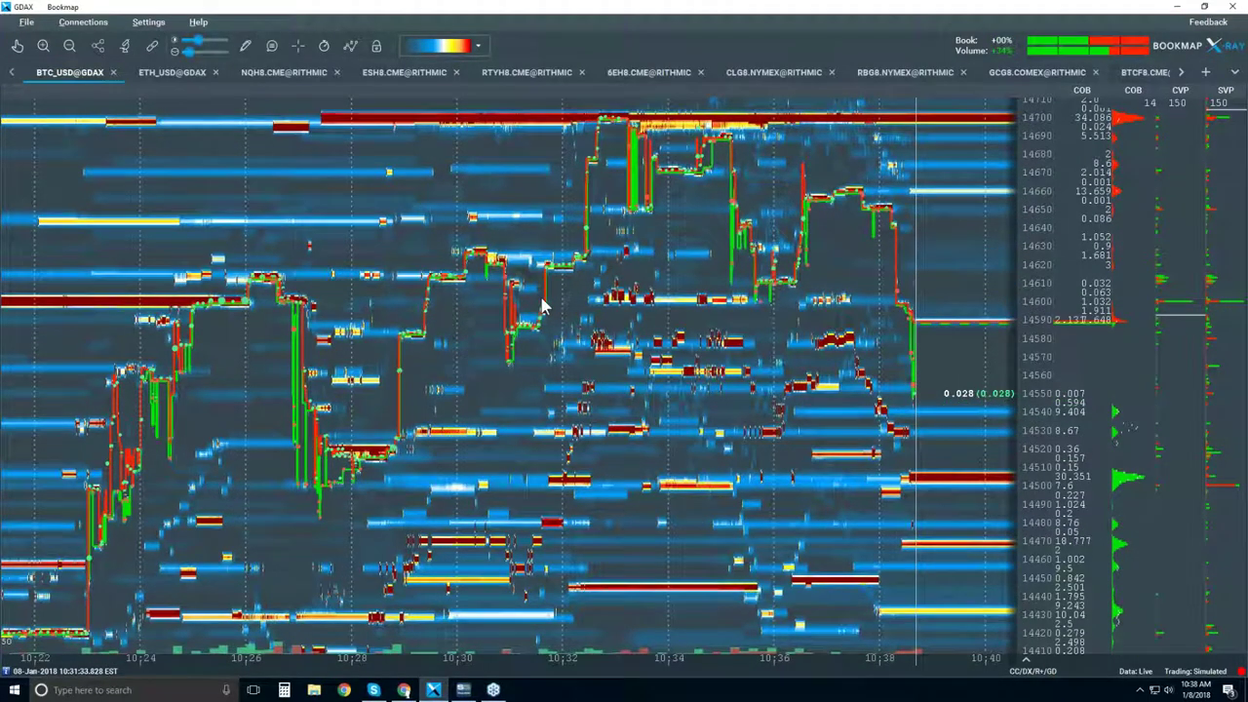
scroll(542, 305, down, 2)
scroll(543, 305, down, 1)
scroll(543, 305, down, 1)
scroll(543, 305, down, 1)
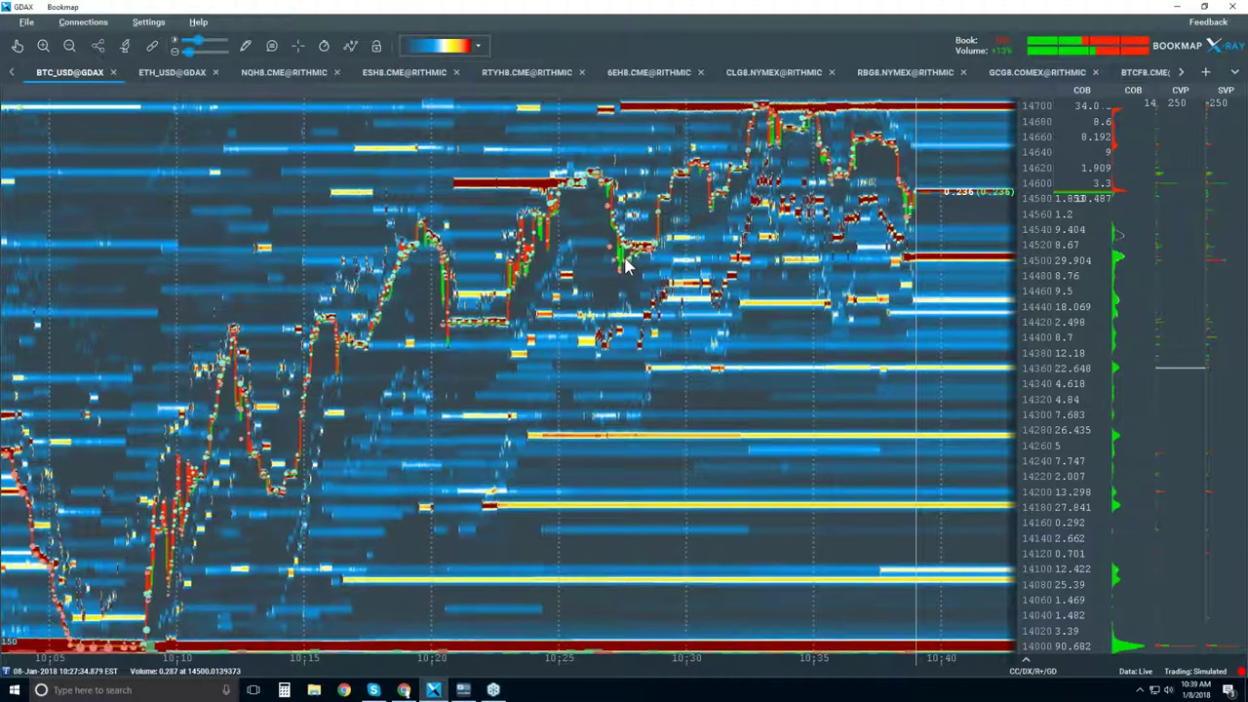
Step: View the BTCF8.CME Bitcoin futures heatmap and zoom out to show price history from about 10:20 to 10:40
click(1142, 73)
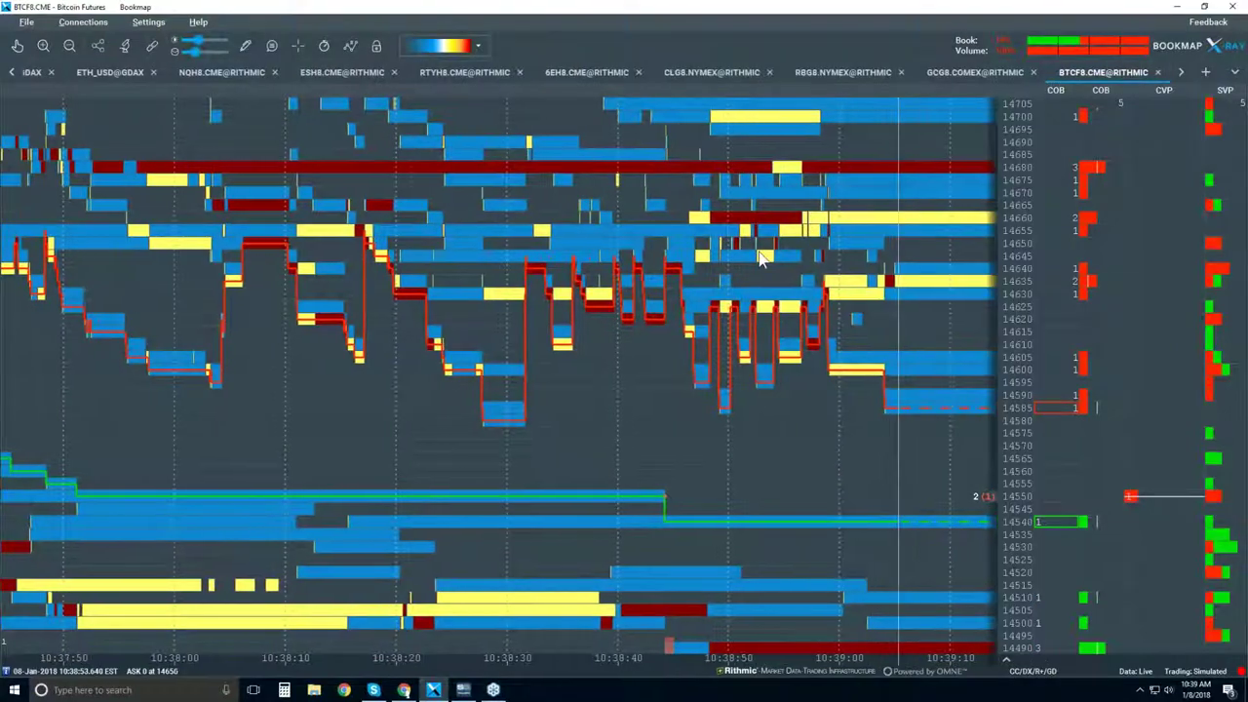
scroll(759, 261, down, 5)
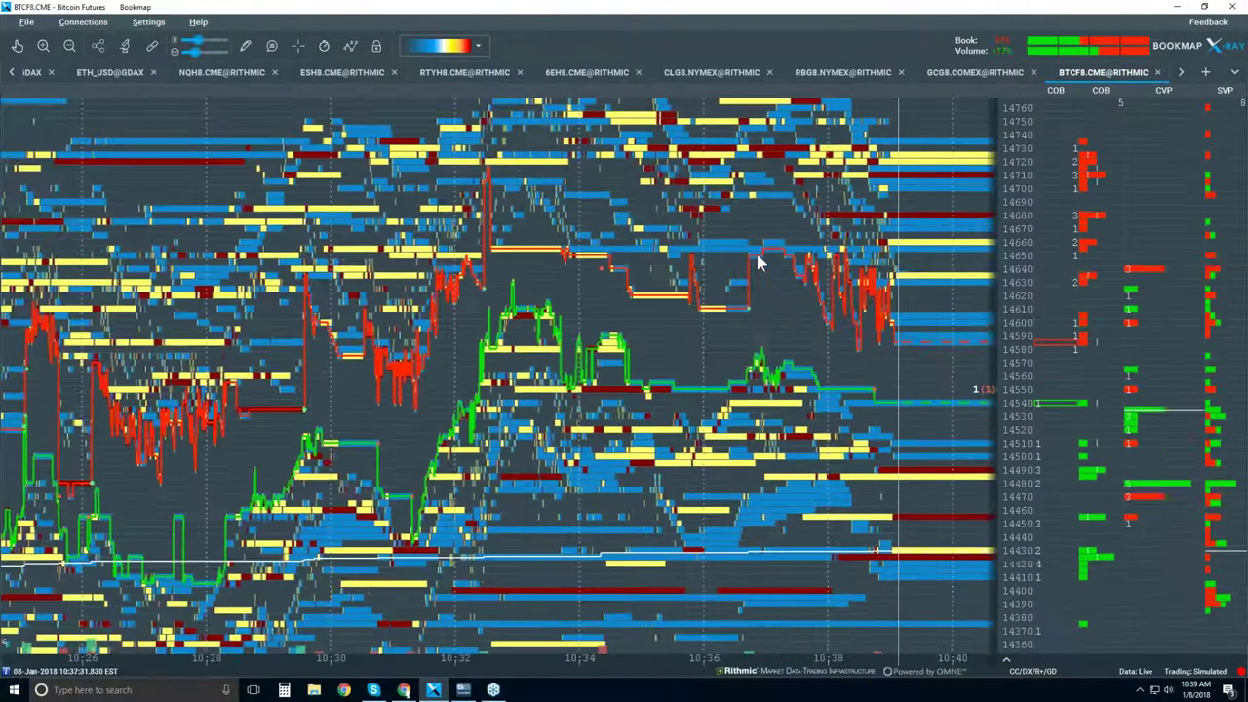
scroll(758, 262, down, 3)
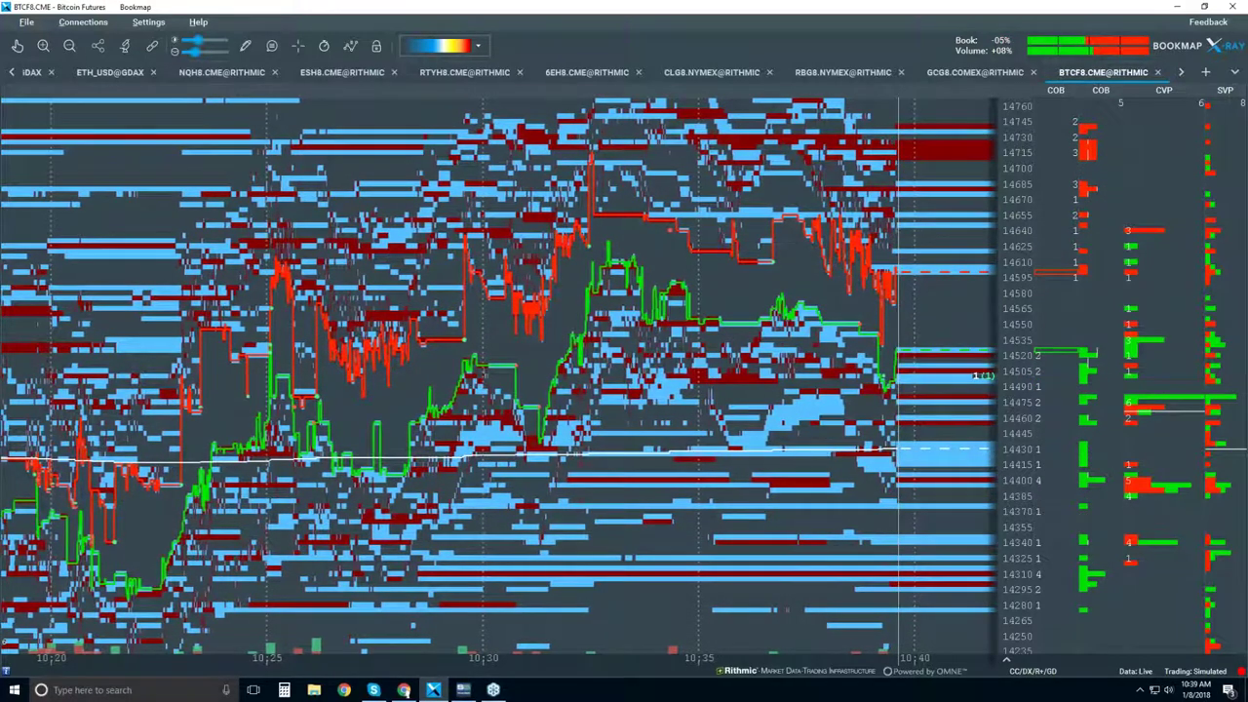
Step: Return to the BTC_USD@GDAX heatmap and zoom in on the period from about 10:26 to 10:40
click(12, 73)
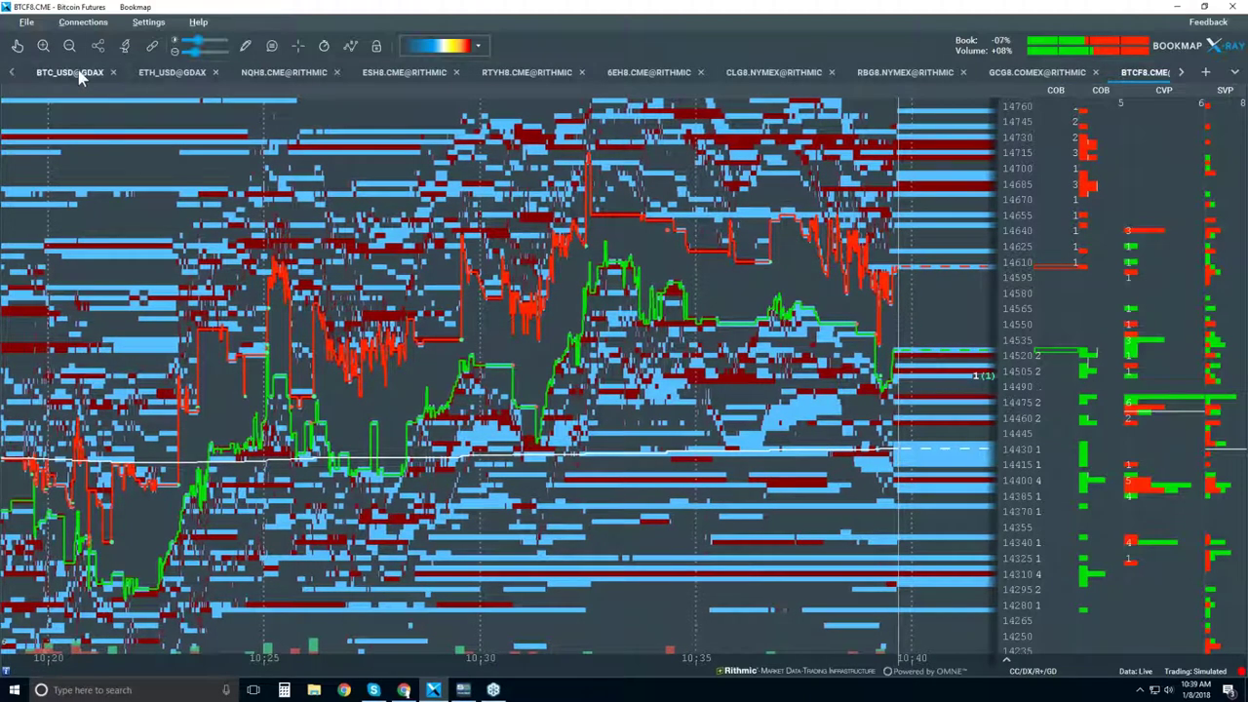
click(70, 72)
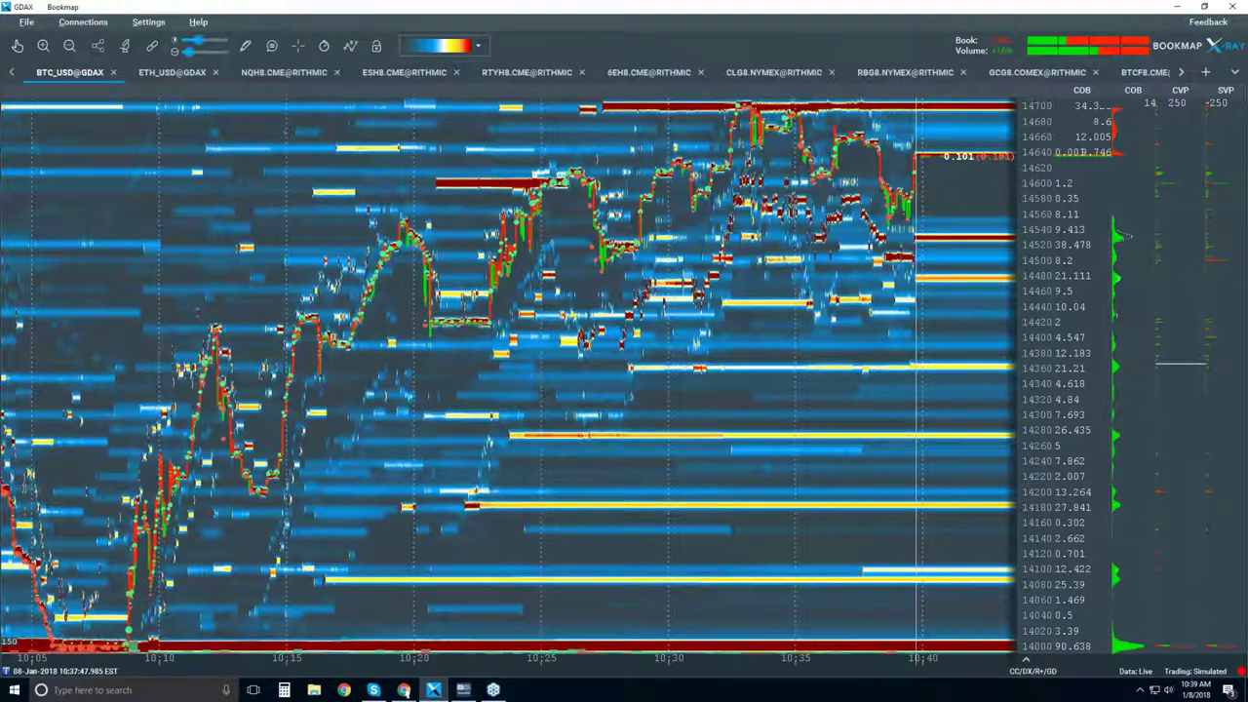
scroll(842, 176, up, 3)
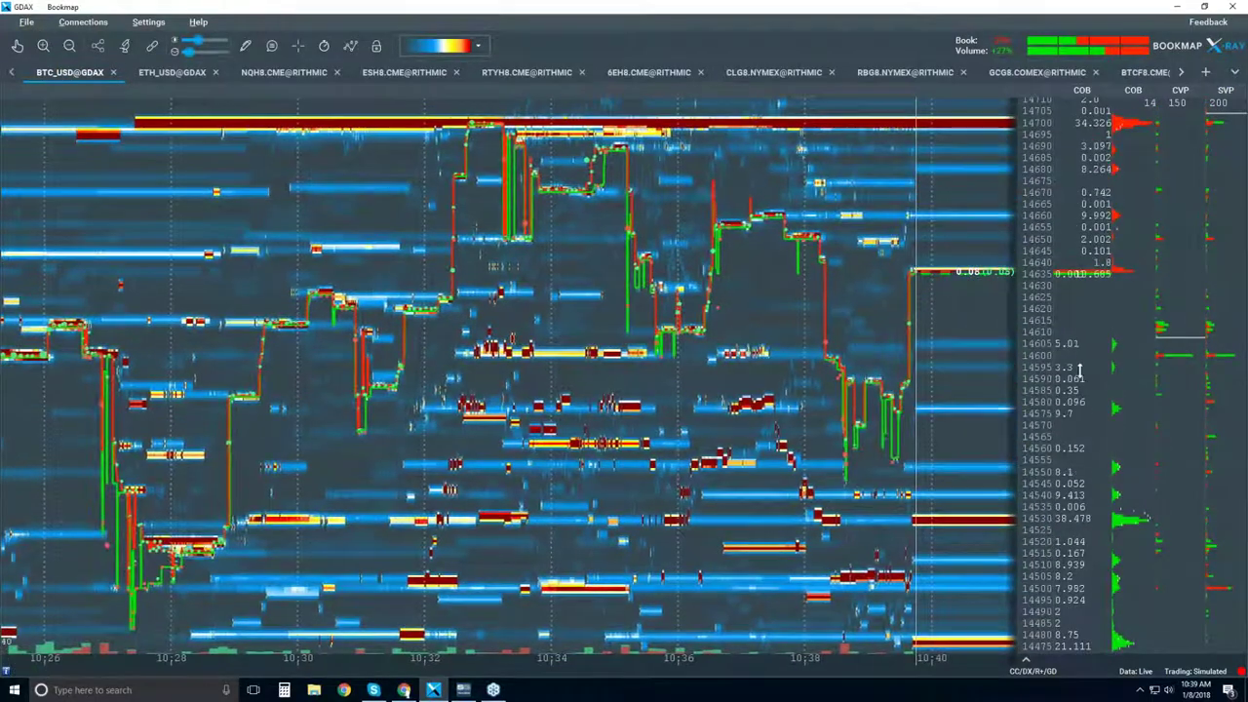
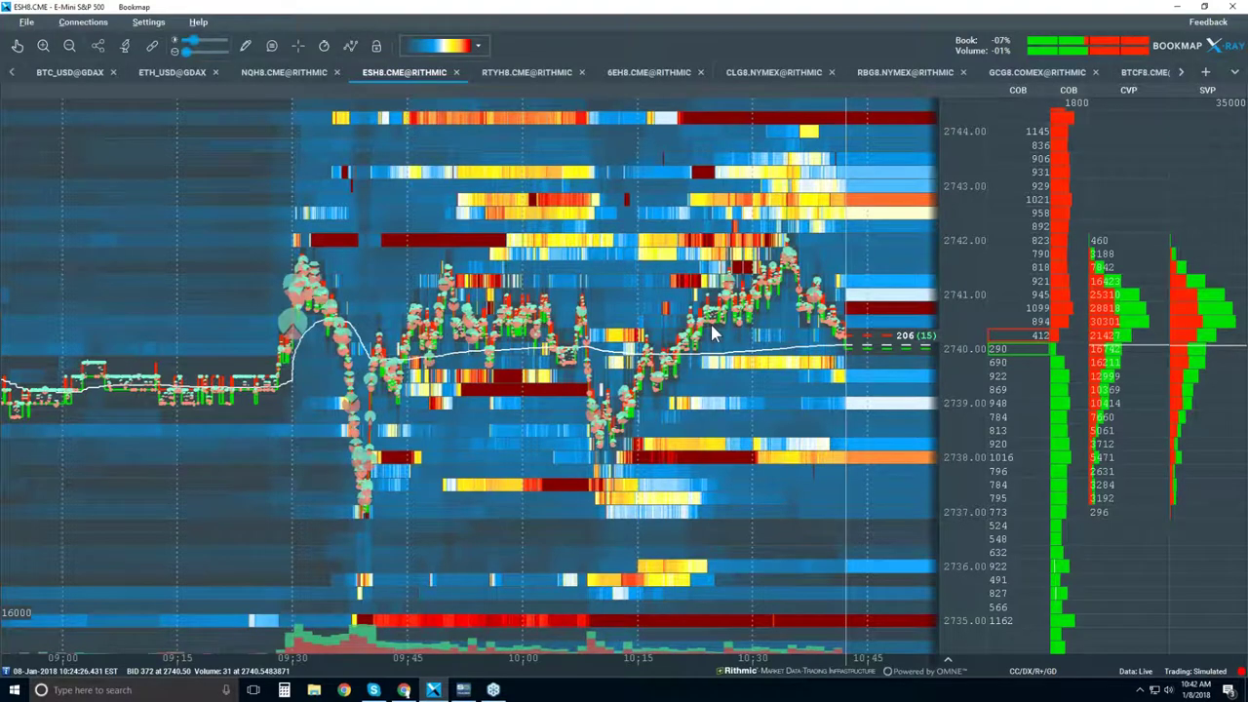
Step: Hide the VWAP, Iceberg displayer and Theoretical Average indicators on the ESH8.CME chart
click(350, 47)
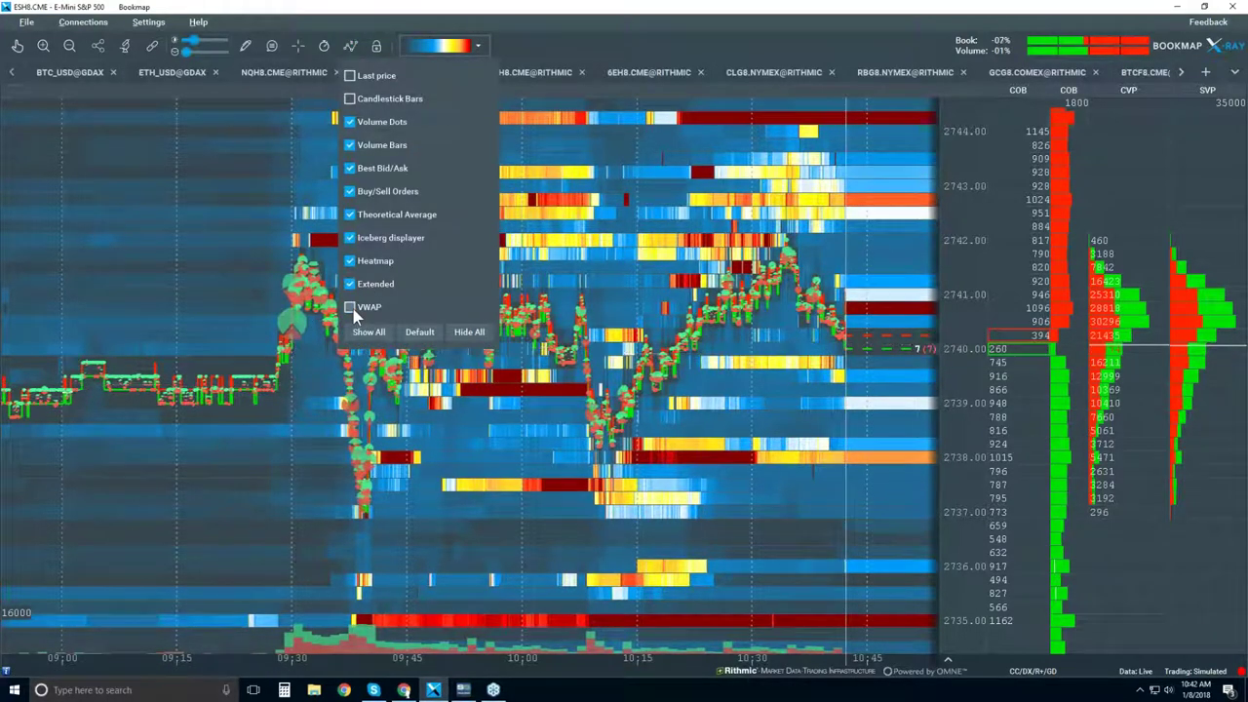
click(350, 238)
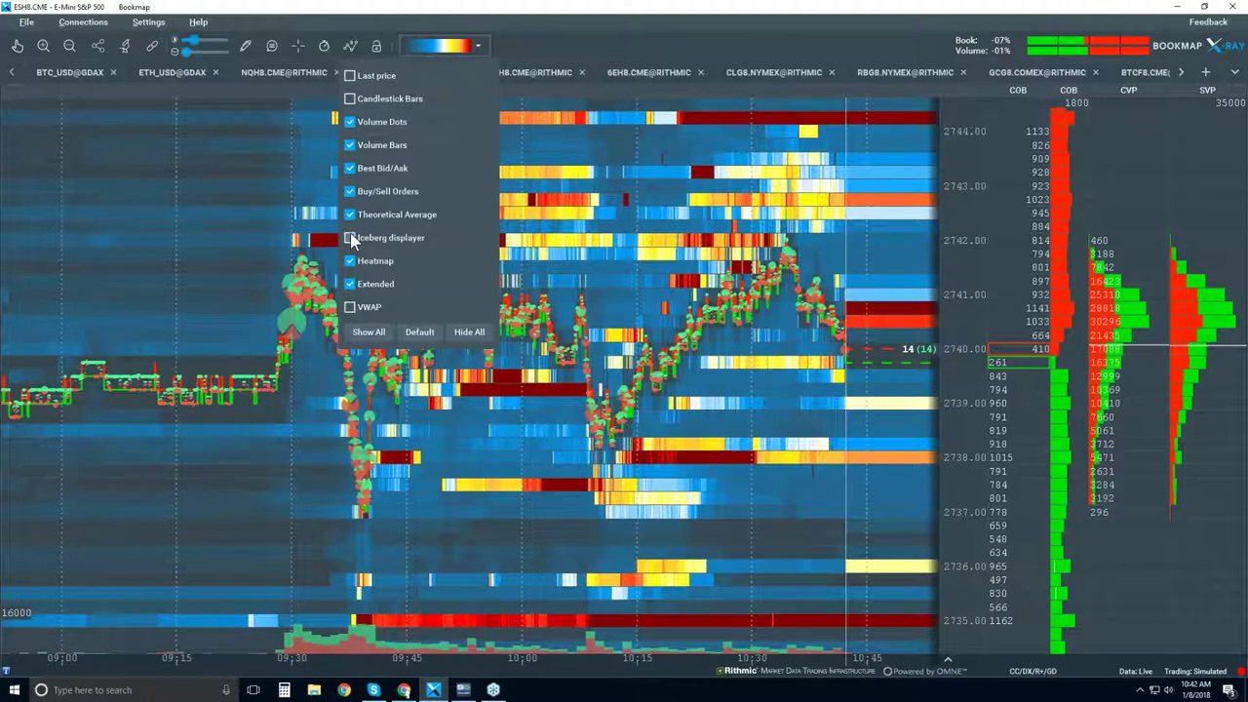
click(361, 222)
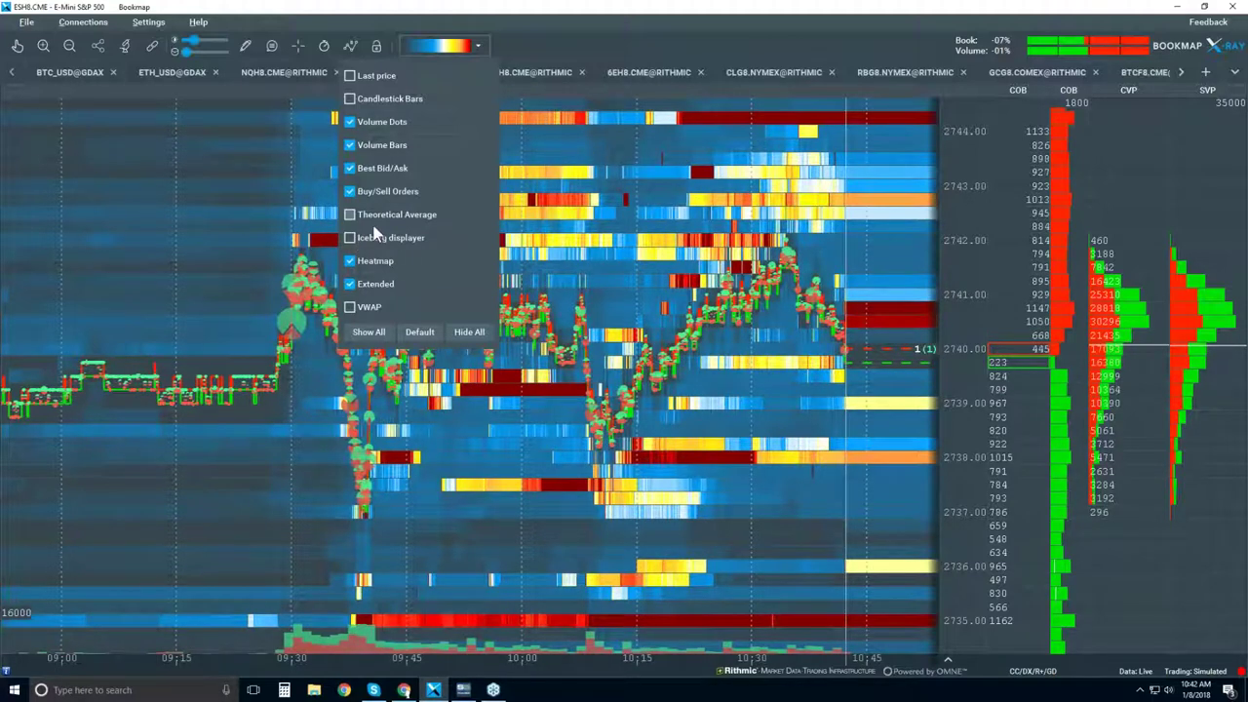
click(590, 29)
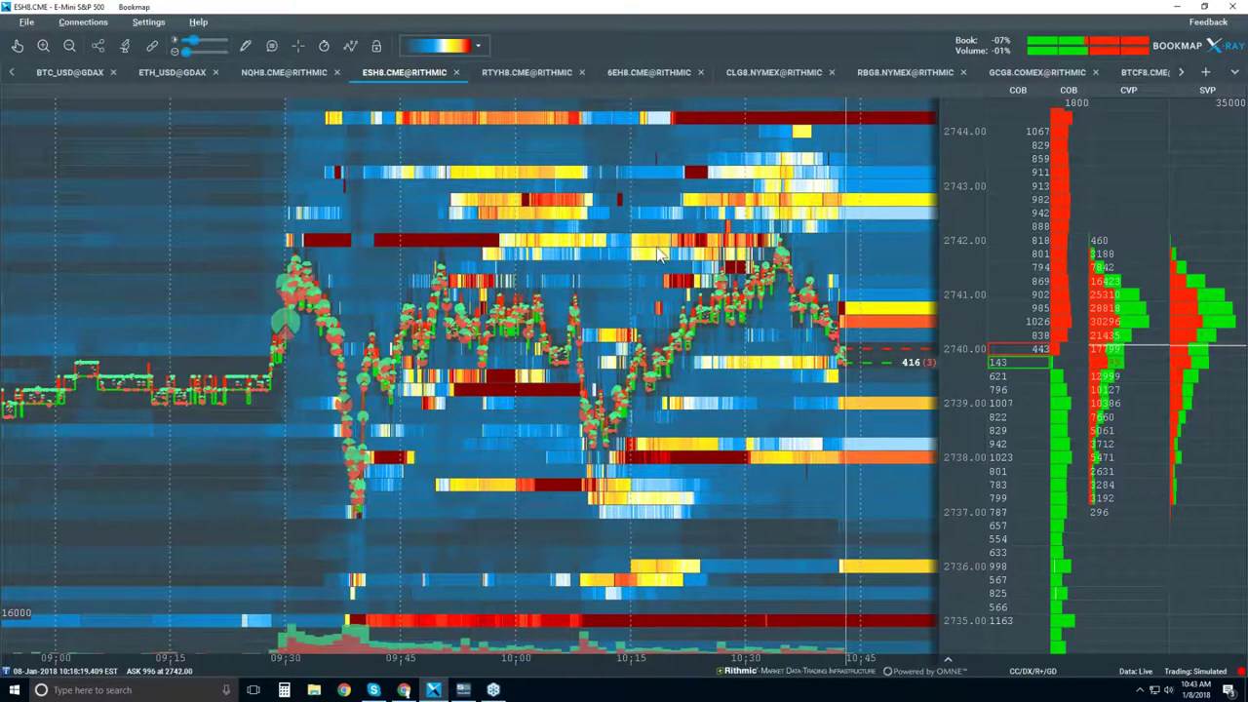
Step: Try the greyscale colour scheme on the ESH8.CME heatmap and restore the blue-yellow-red scheme
click(473, 48)
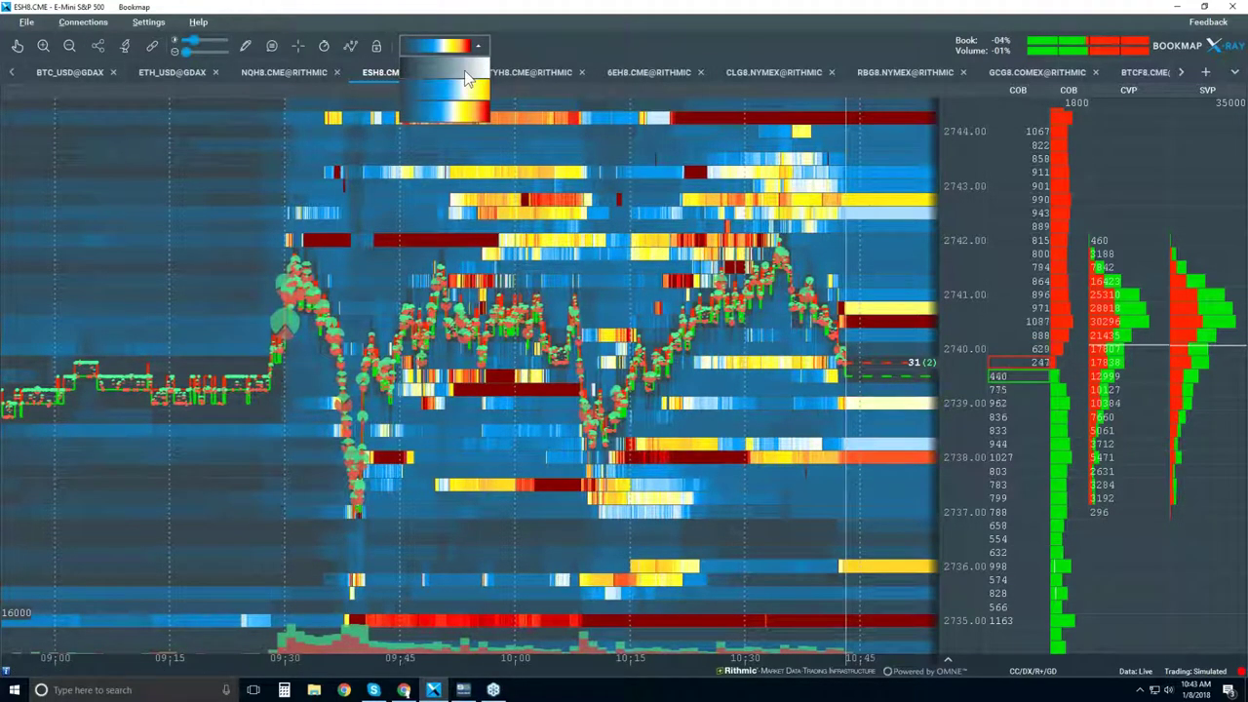
click(463, 66)
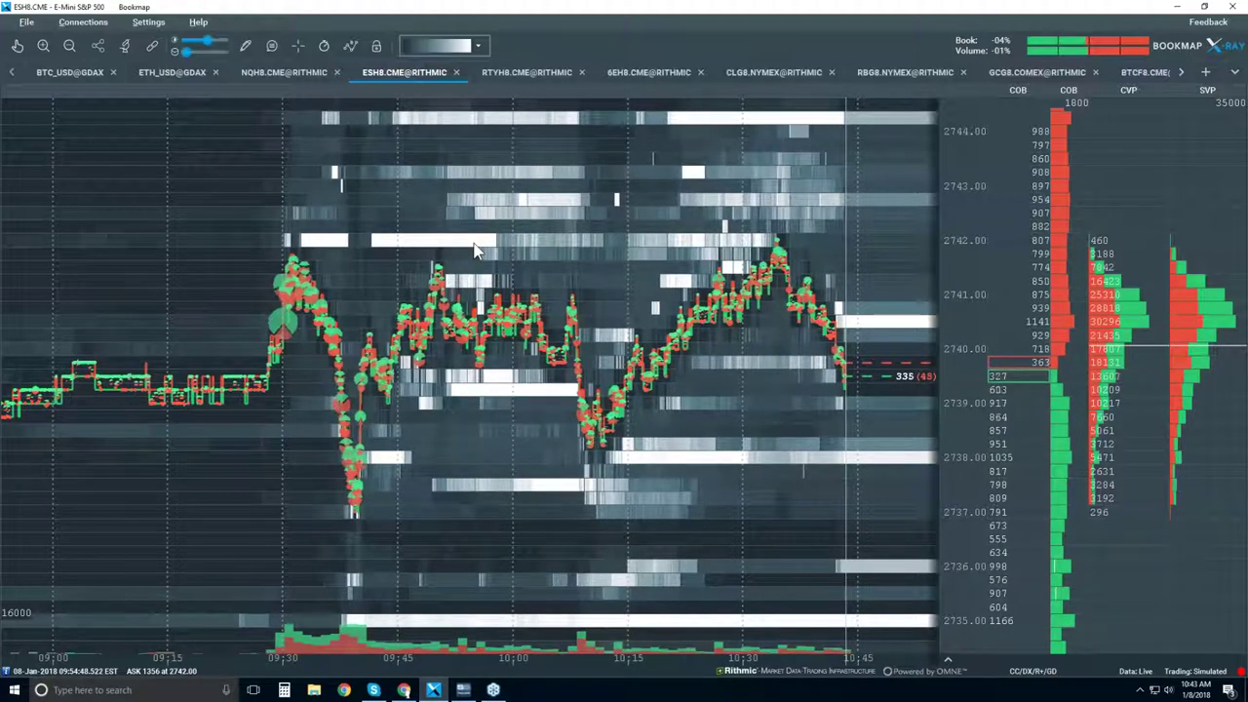
click(481, 46)
click(481, 47)
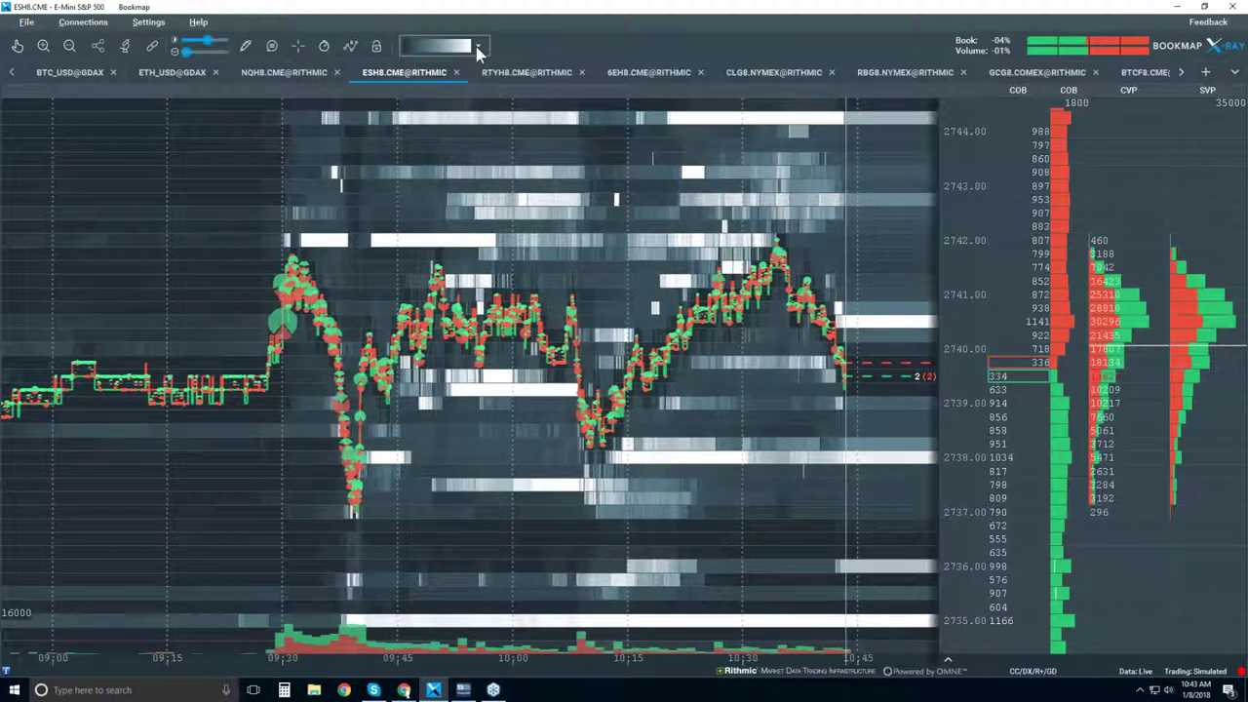
click(479, 47)
click(477, 113)
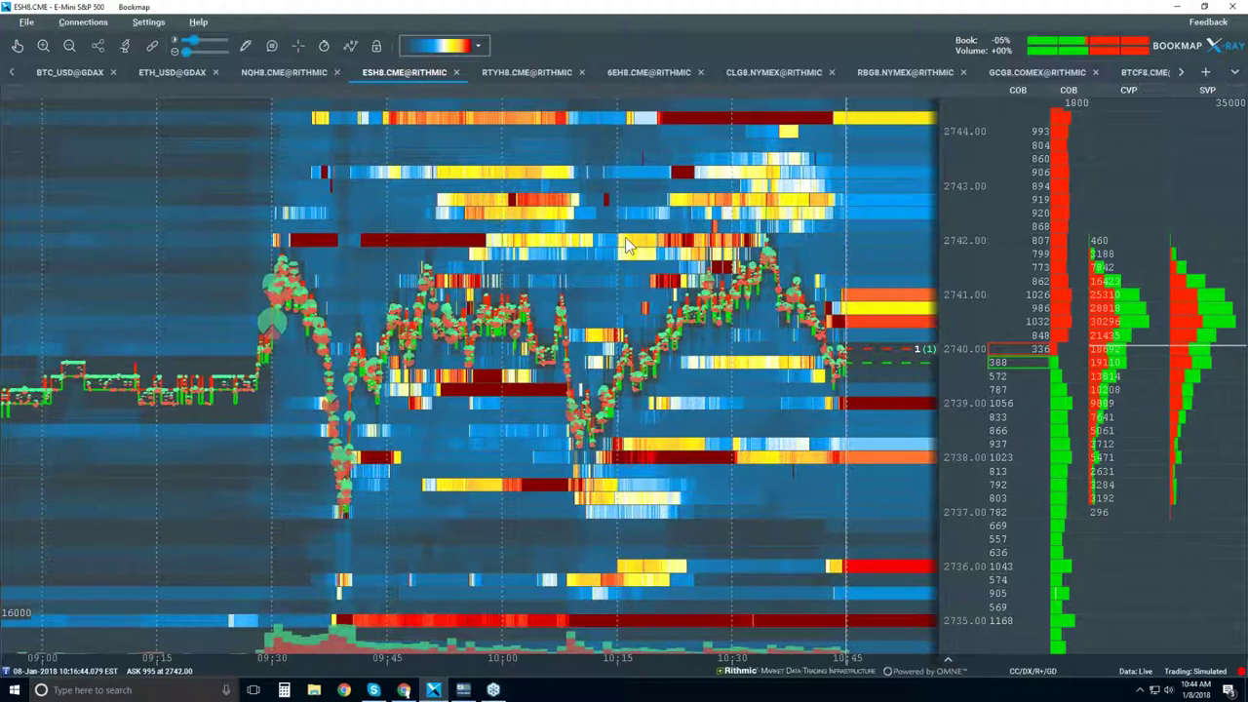
Step: Turn on Candlestick Bars for the ESH8.CME chart and hide Volume Dots, Best Bid/Ask, Heatmap and Extended
click(351, 48)
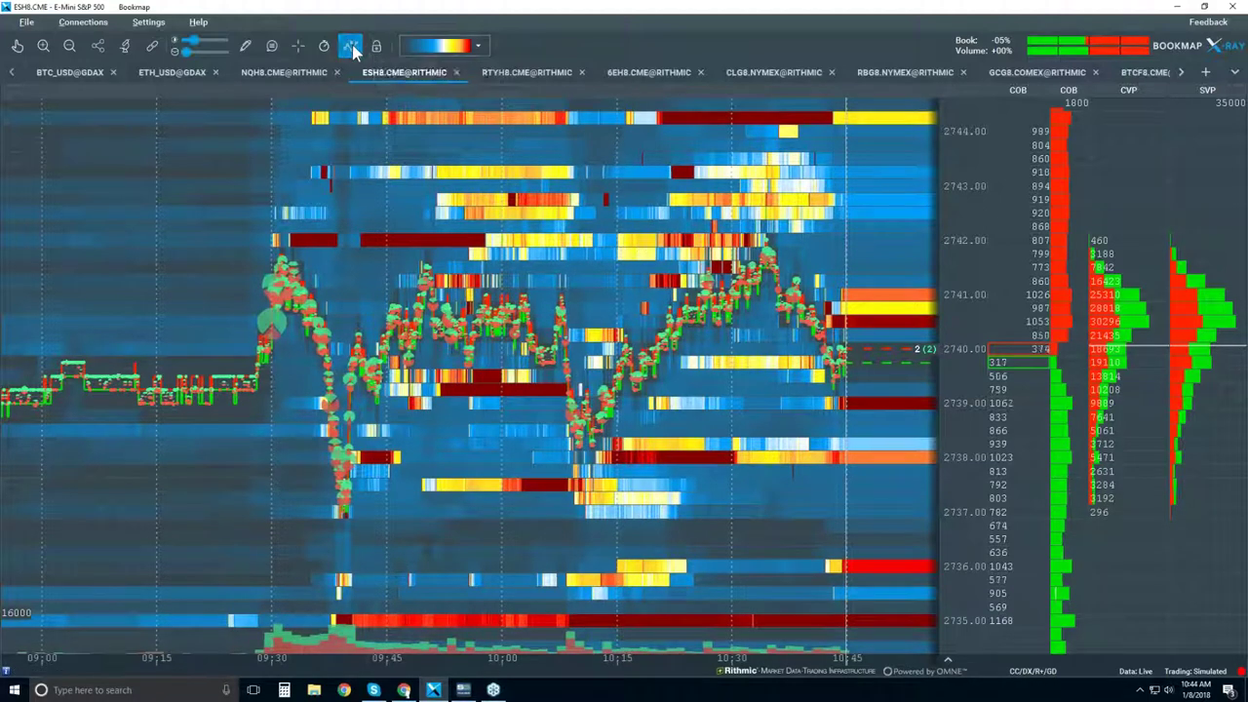
click(350, 99)
click(350, 122)
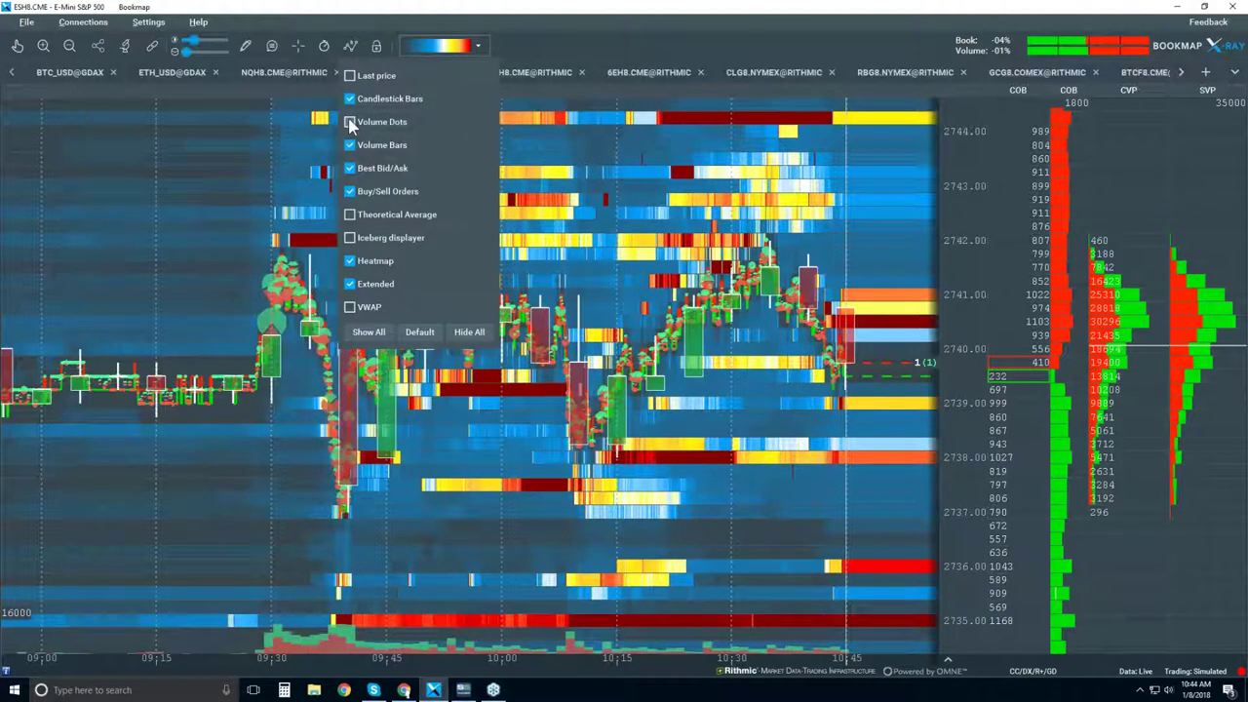
click(350, 168)
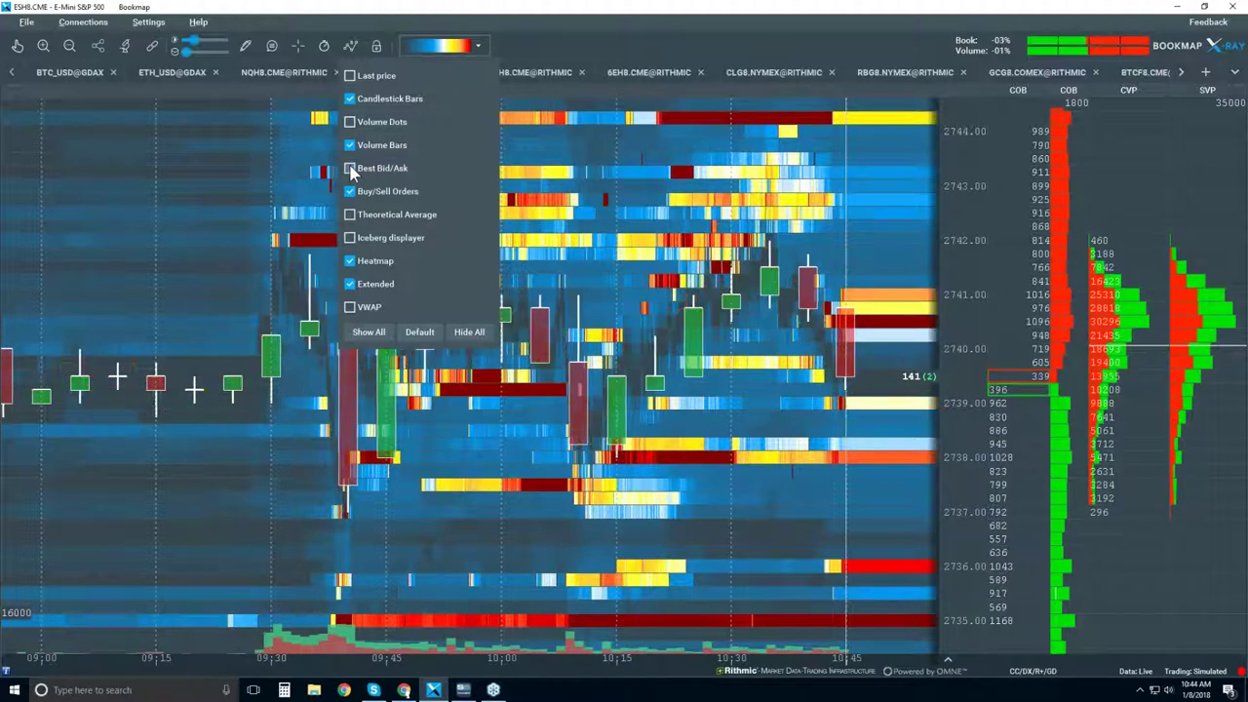
click(353, 264)
click(351, 285)
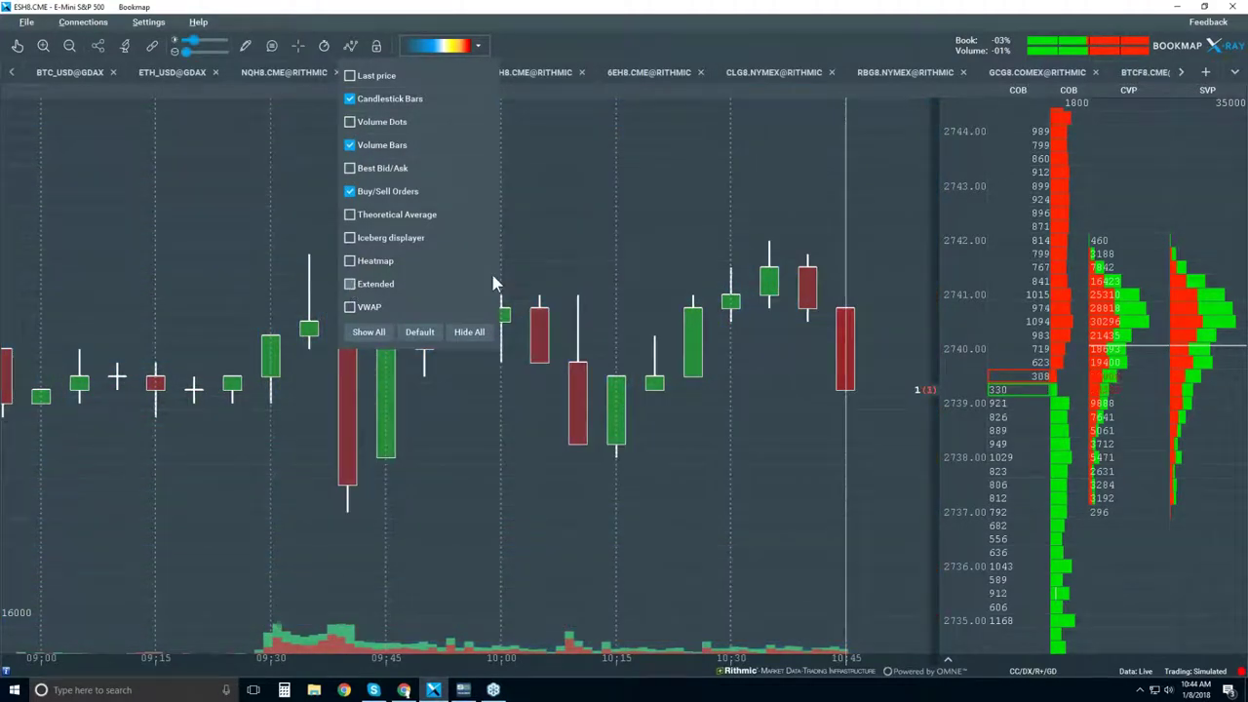
click(590, 206)
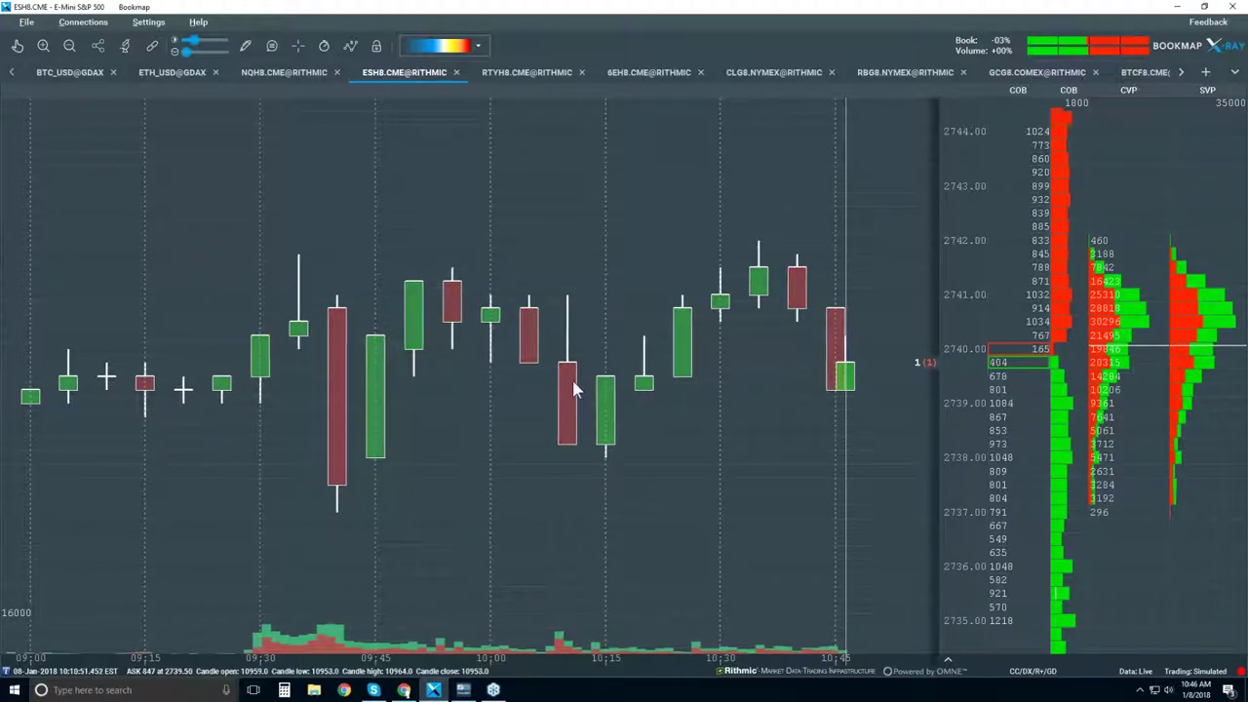
Step: Overlay the Best Bid/Ask lines on the ESH8.CME candlesticks and zoom in on about 09:50 to 10:25
click(349, 45)
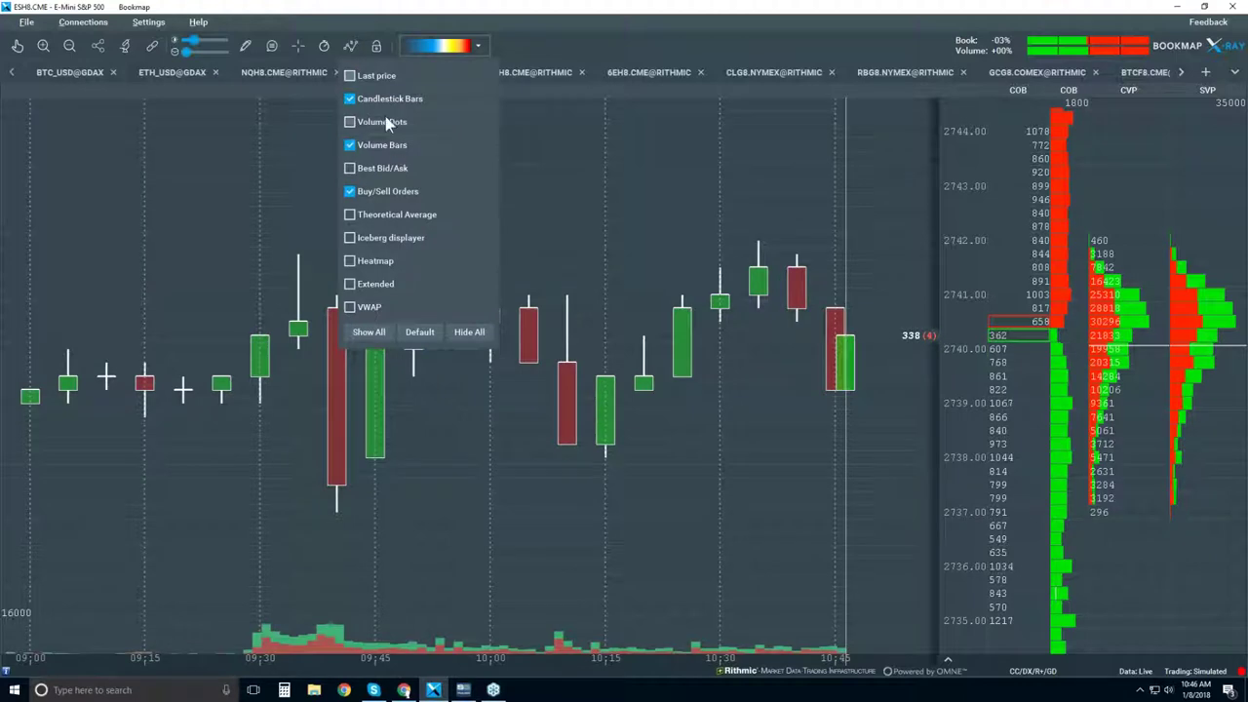
click(349, 168)
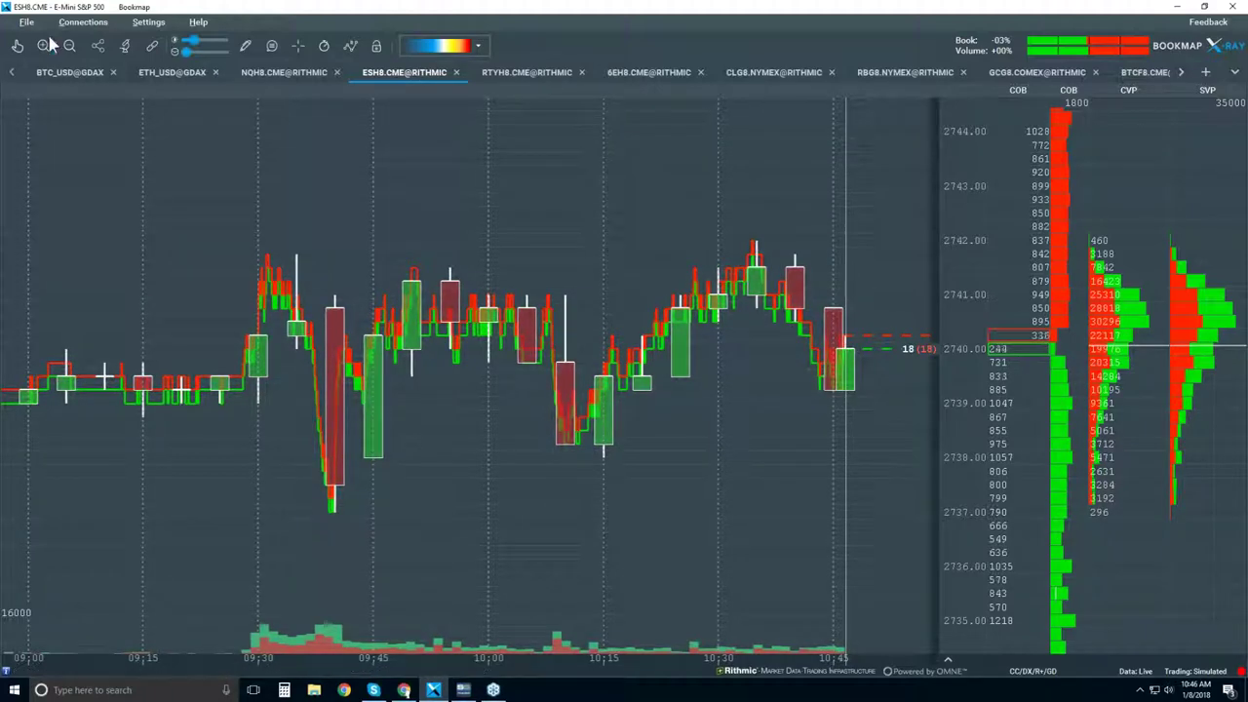
scroll(566, 353, up, 3)
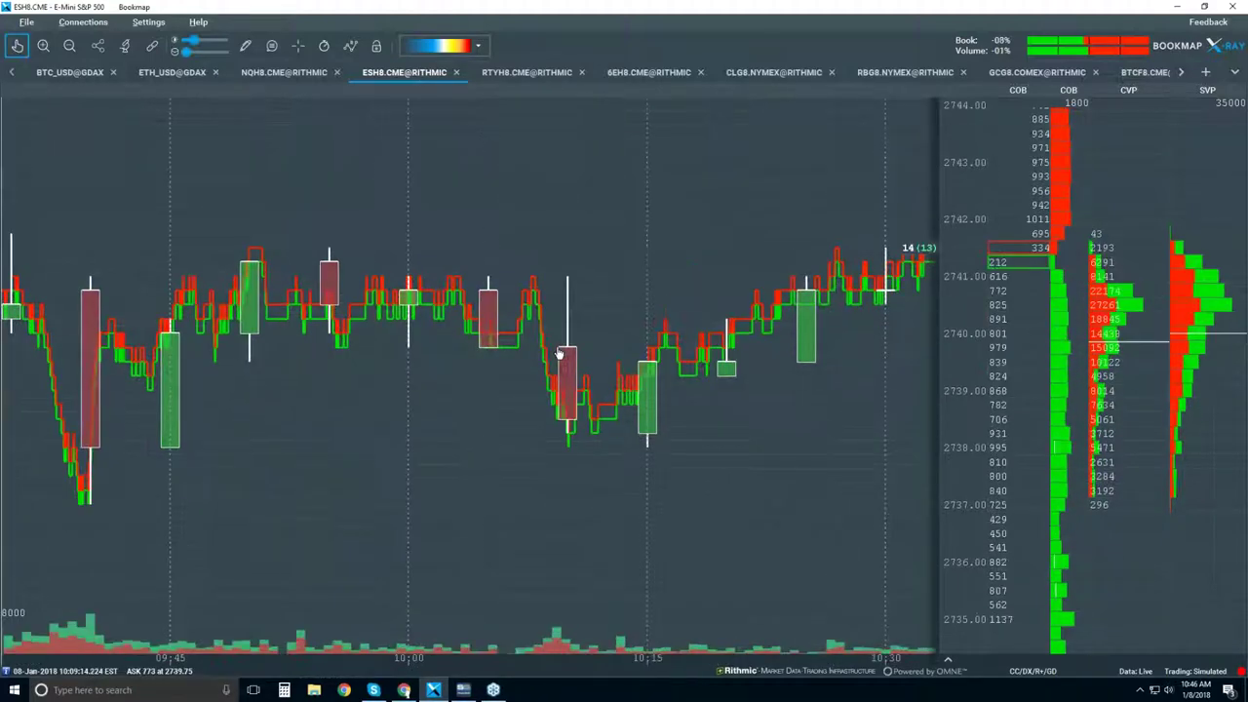
scroll(585, 336, up, 2)
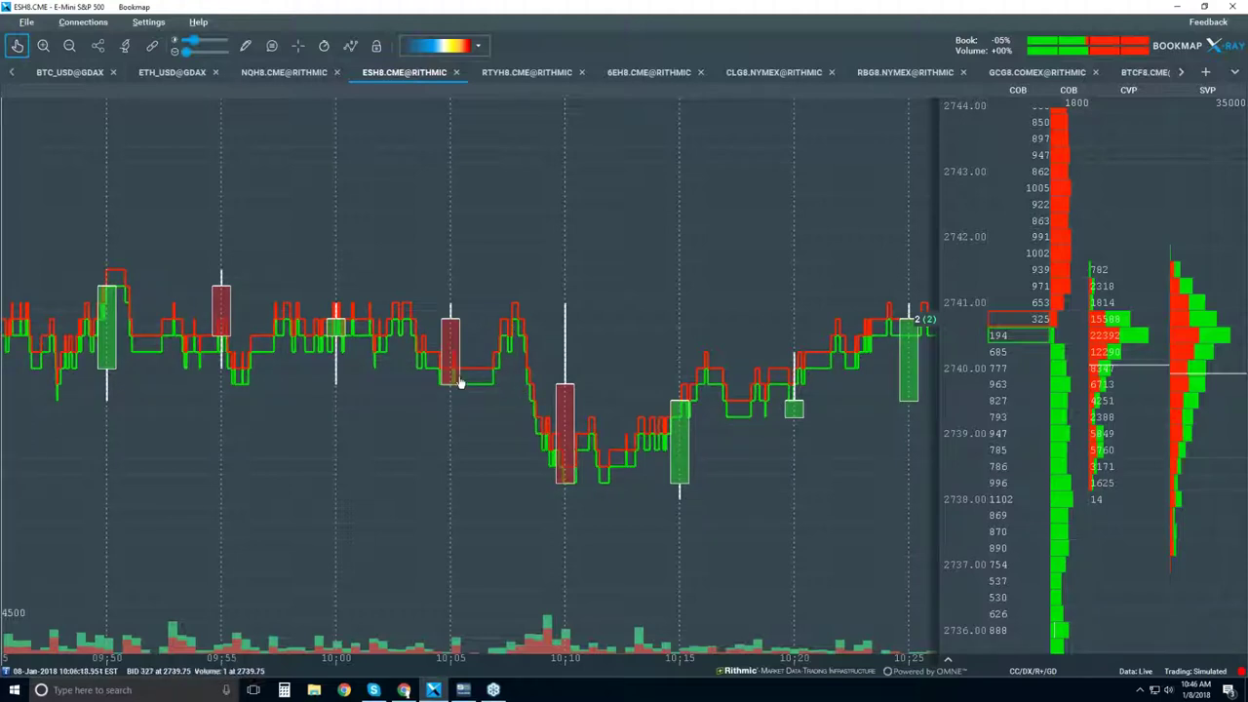
scroll(524, 329, up, 2)
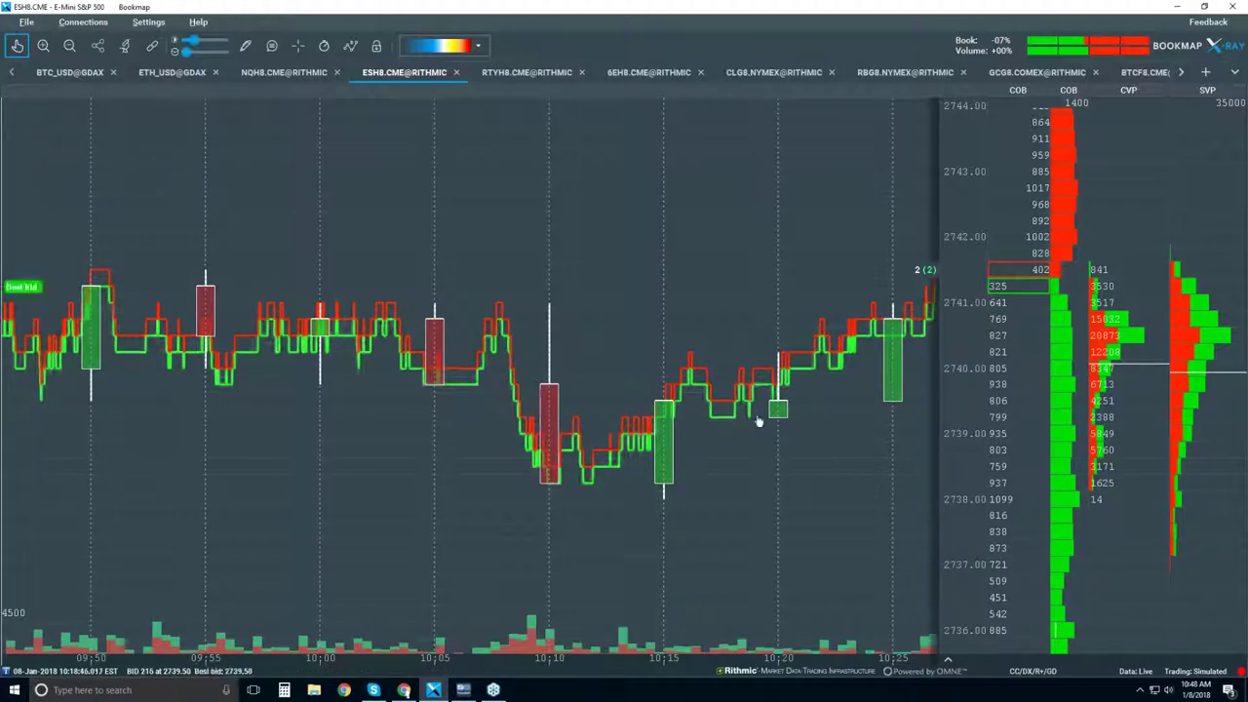
Step: Turn on Volume Dots for the ESH8.CME chart and zoom in on individual trades around 10:08:35
click(350, 47)
click(349, 120)
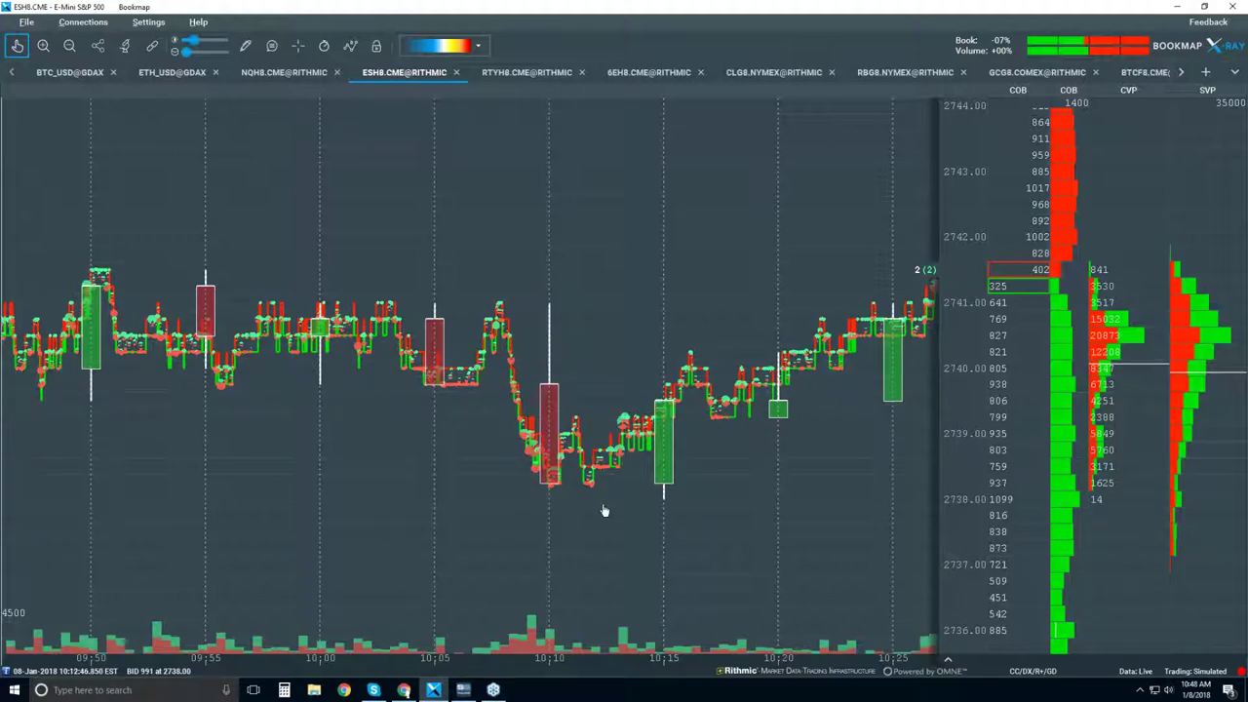
scroll(534, 466, up, 4)
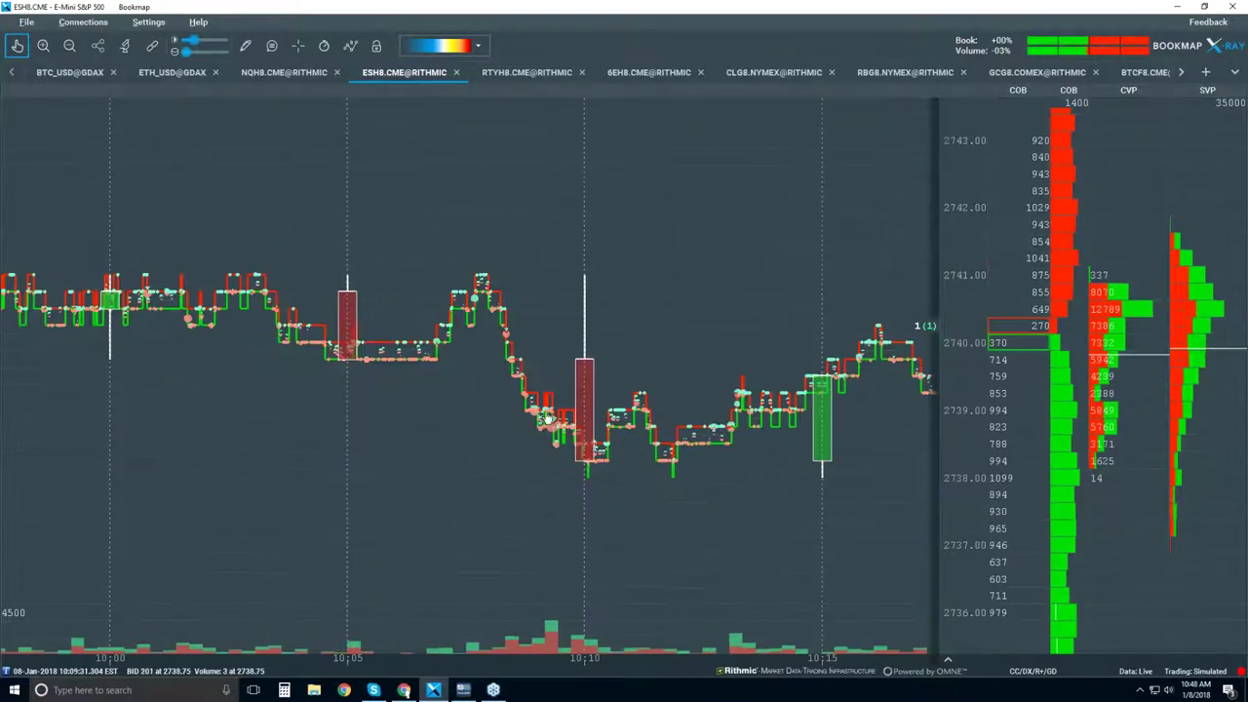
scroll(515, 372, up, 4)
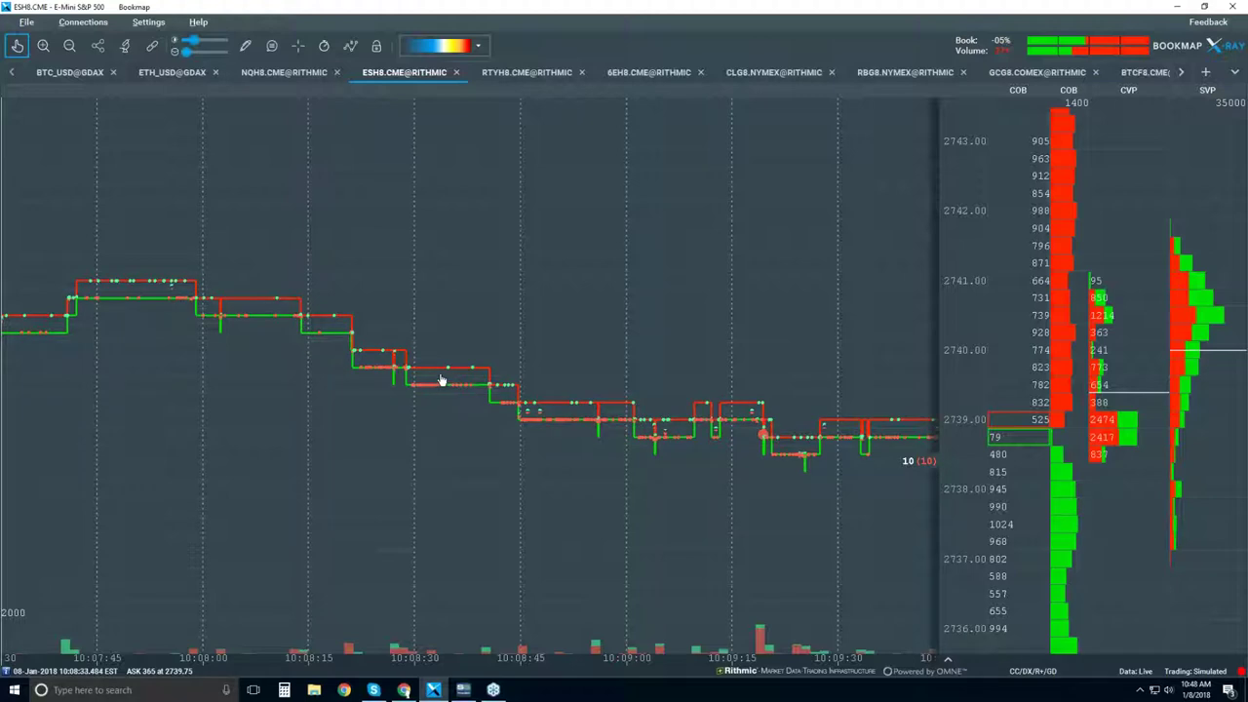
scroll(445, 375, up, 4)
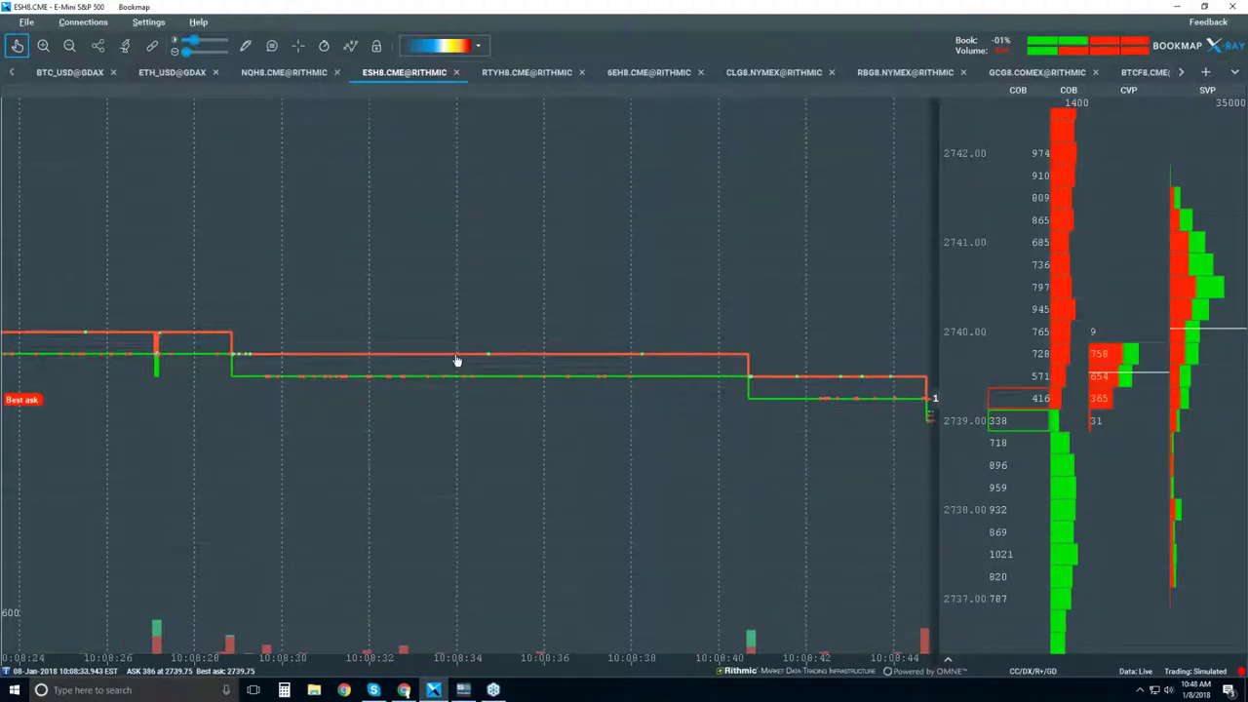
scroll(459, 361, up, 2)
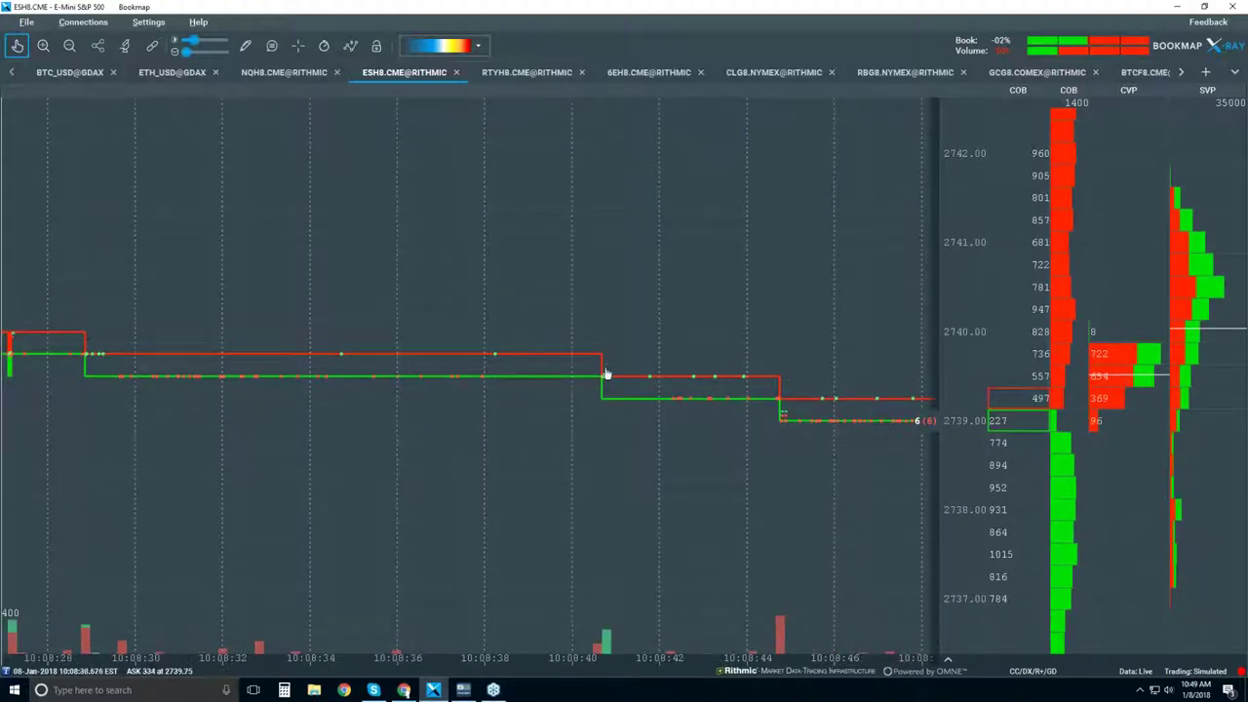
Step: Magnify the bid/ask drop near 10:08:44 until the time axis shows sub-microsecond intervals around 44.820634
scroll(782, 414, down, 3)
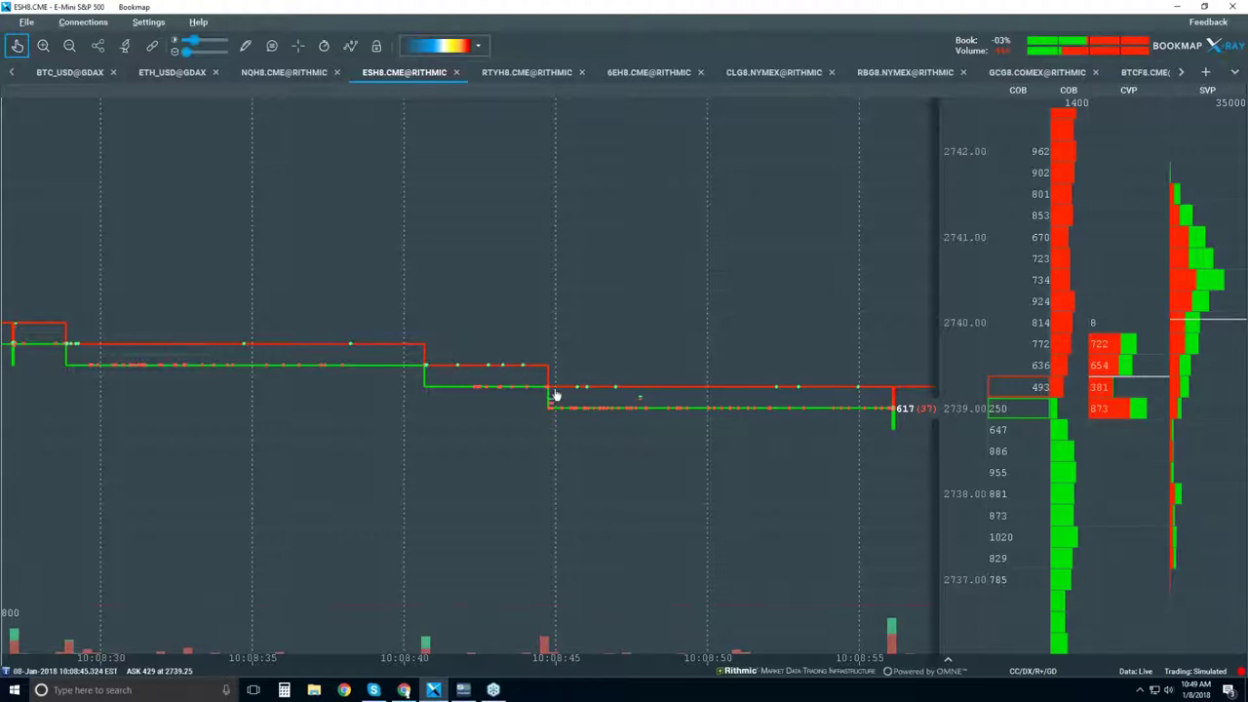
scroll(560, 393, up, 10)
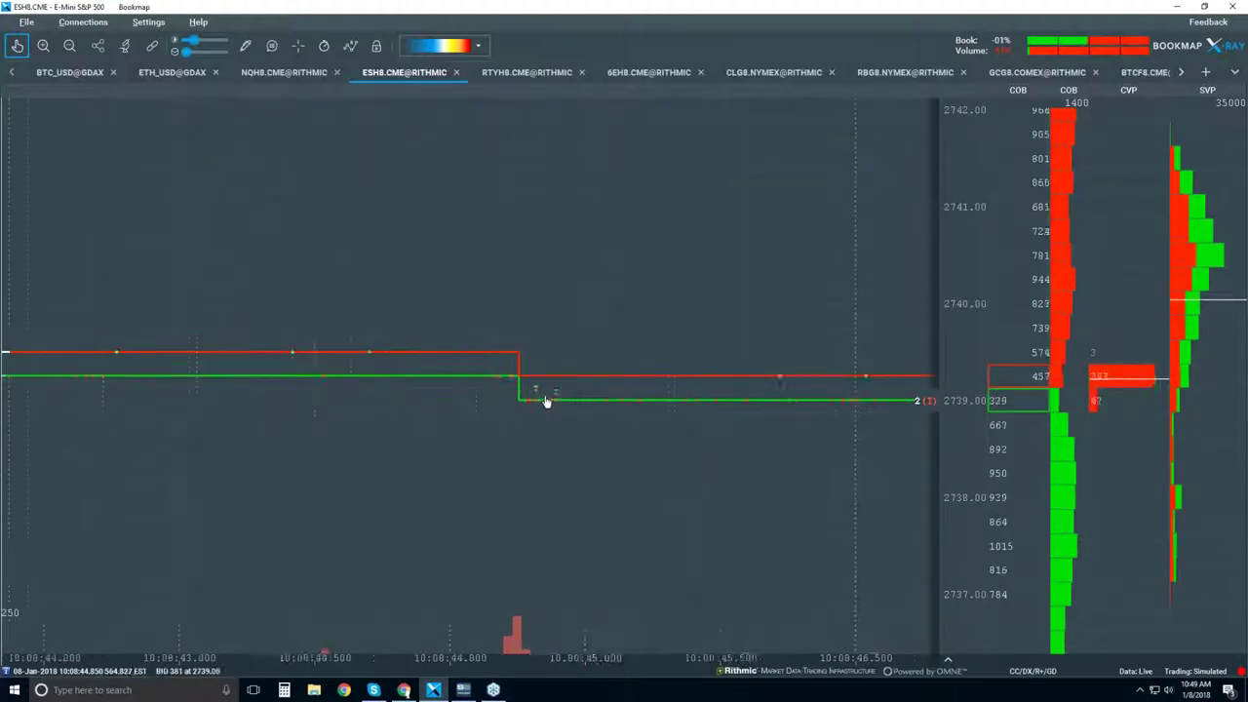
scroll(439, 403, up, 5)
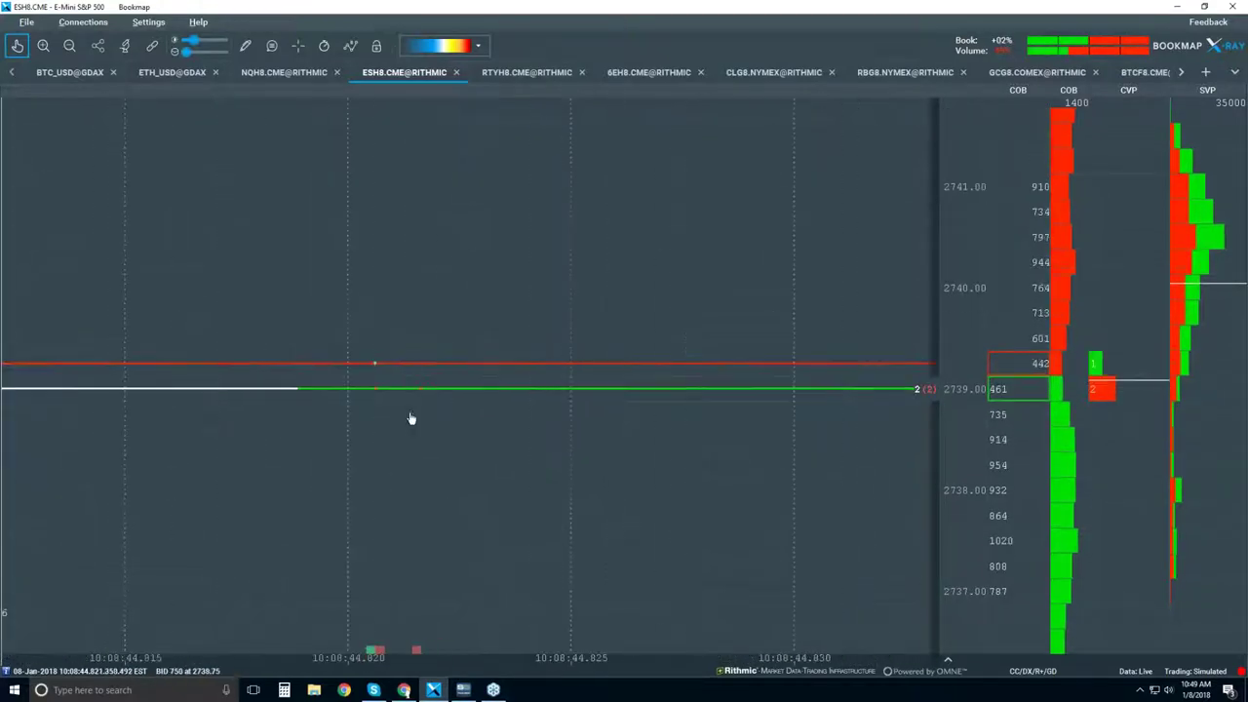
scroll(370, 400, up, 8)
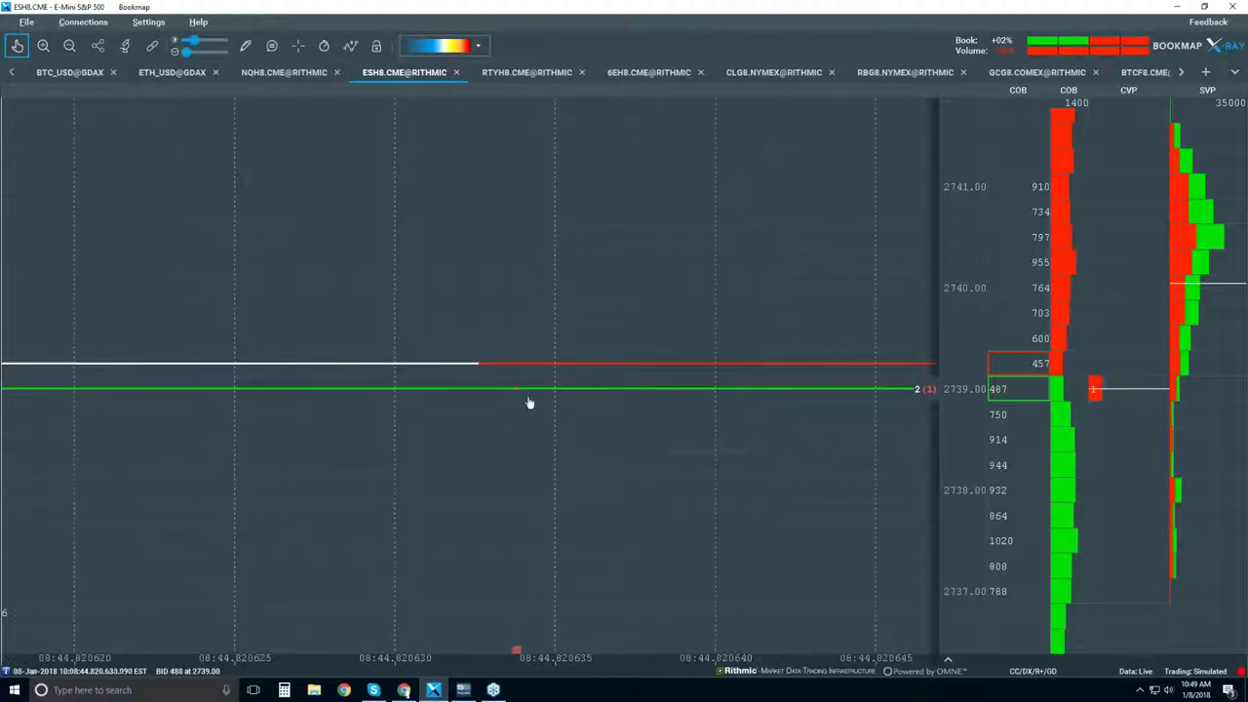
scroll(526, 399, up, 3)
drag(296, 422, 381, 423)
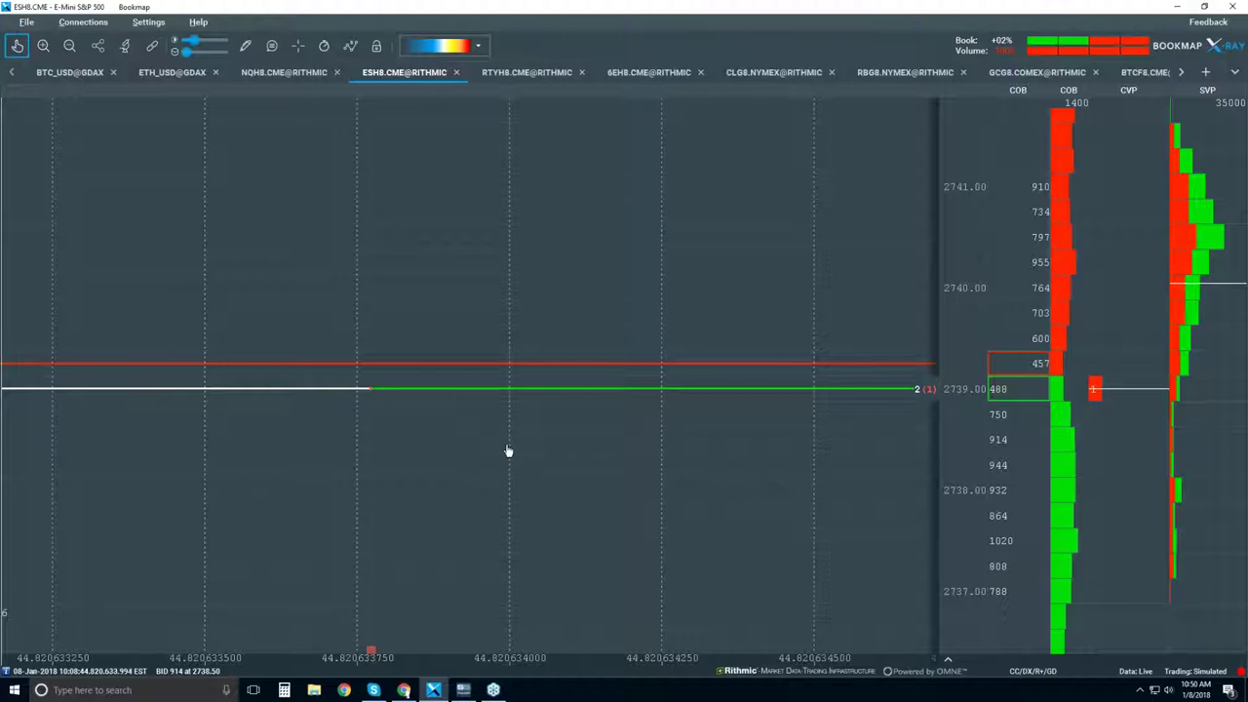
Step: Widen the ESH8.CME time axis from the sub-microsecond view around 10:08:44 back out to about 09:50 to 10:25
scroll(506, 450, down, 3)
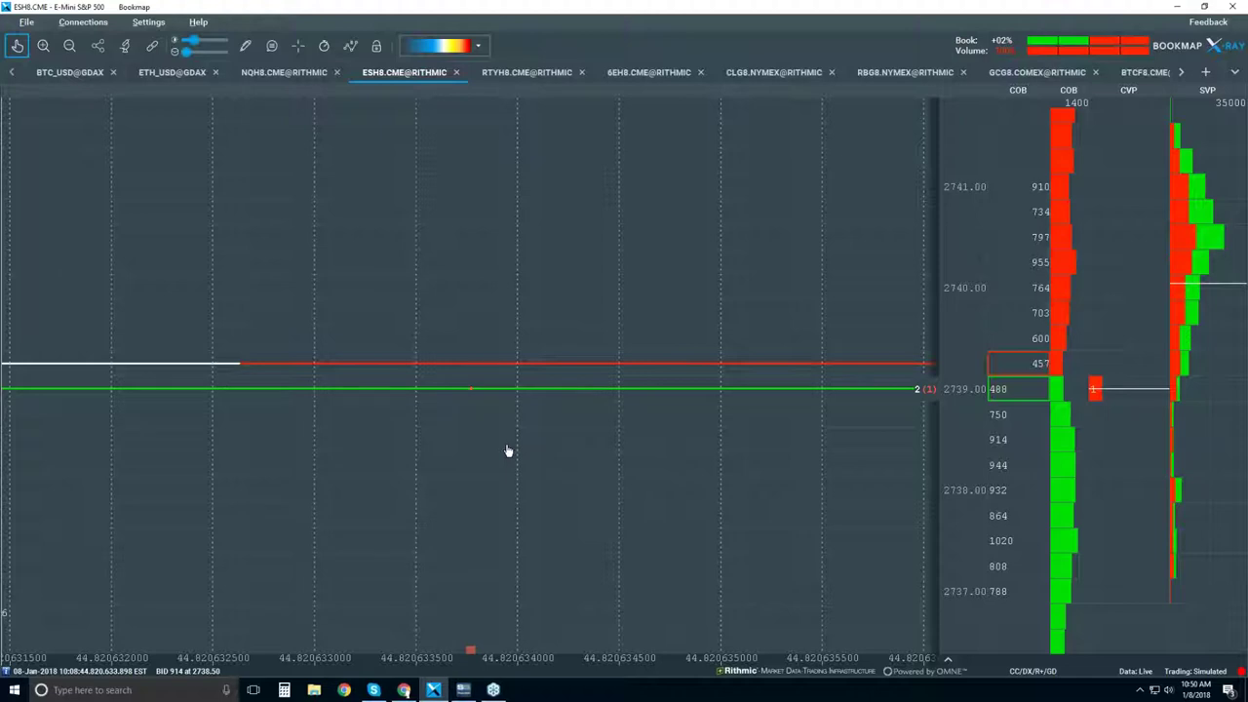
scroll(507, 450, up, 1)
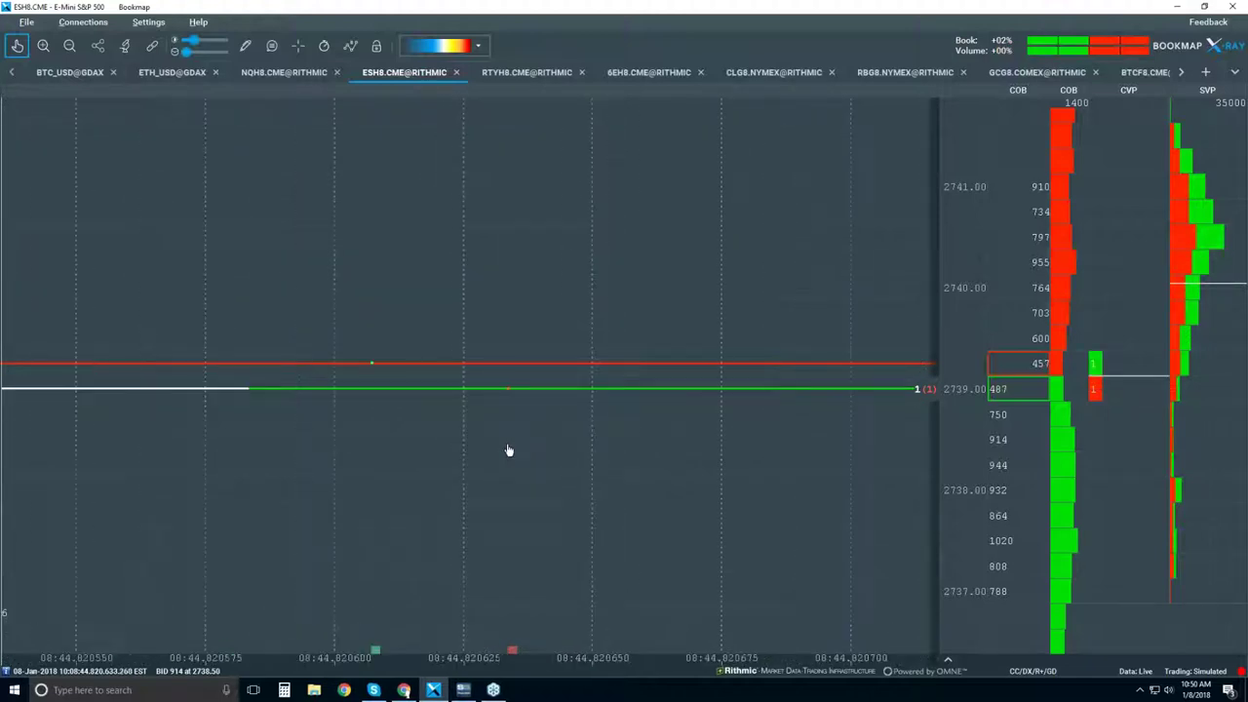
scroll(507, 452, down, 5)
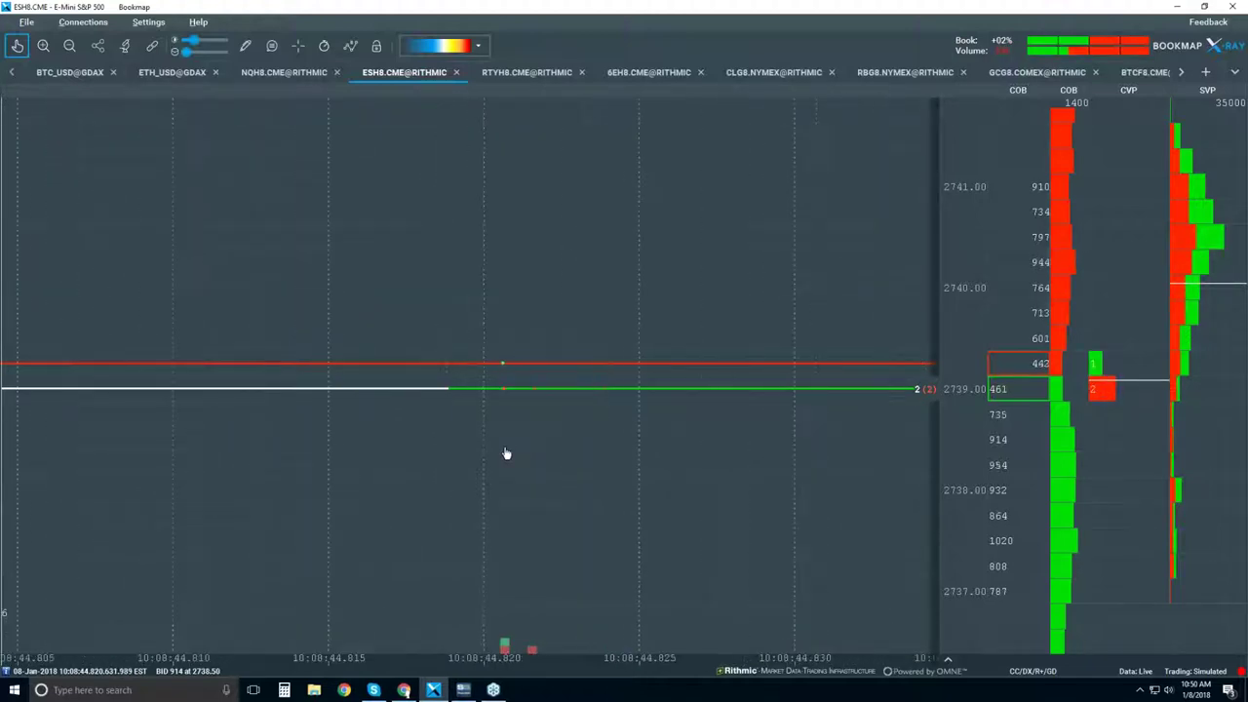
scroll(506, 454, down, 5)
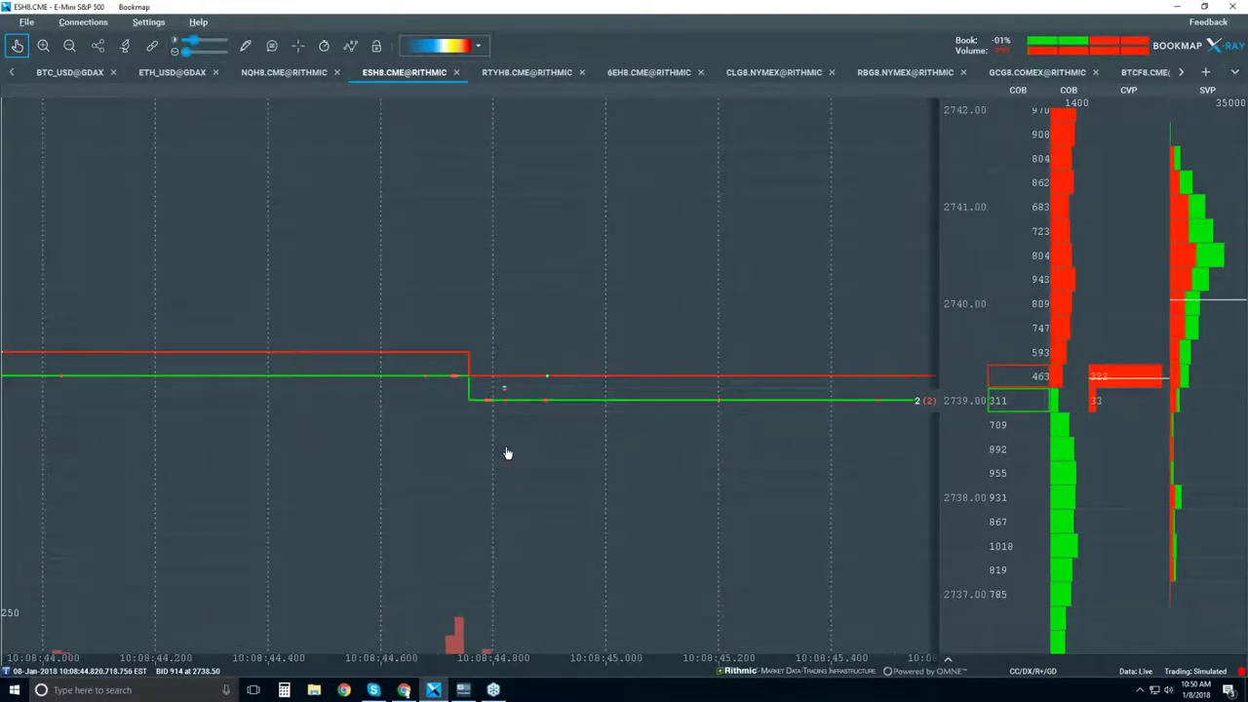
scroll(507, 453, down, 3)
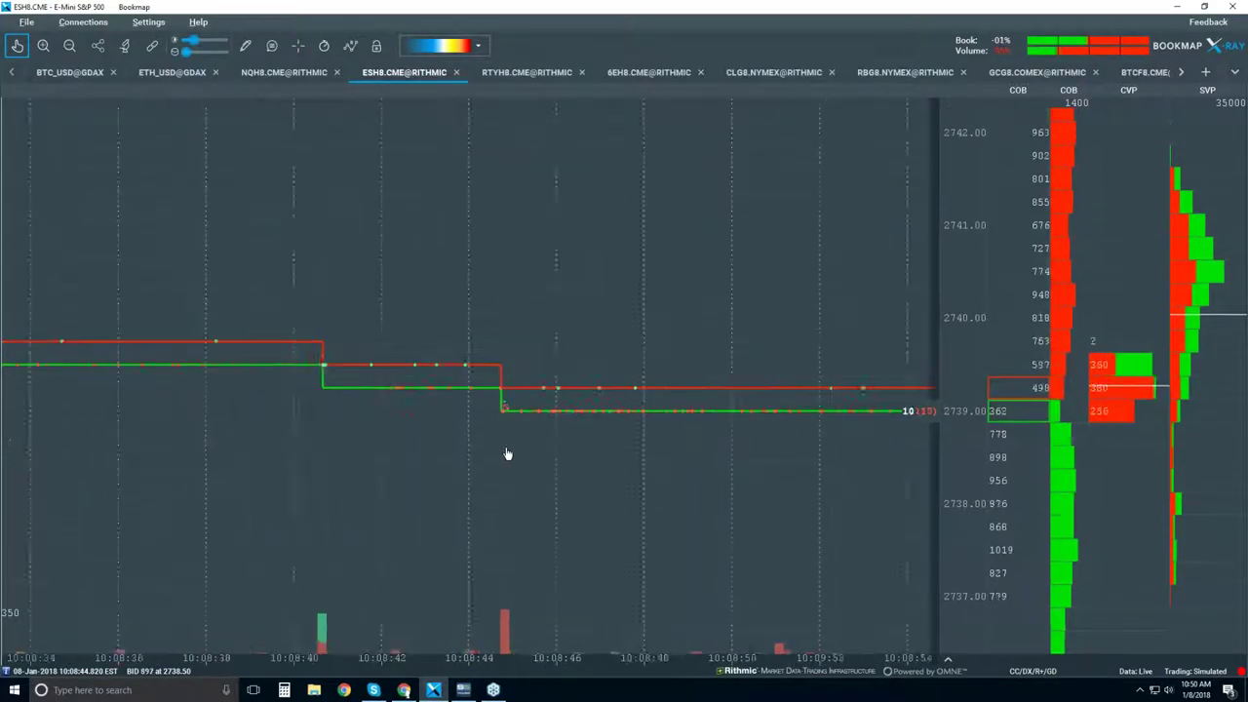
scroll(506, 454, down, 5)
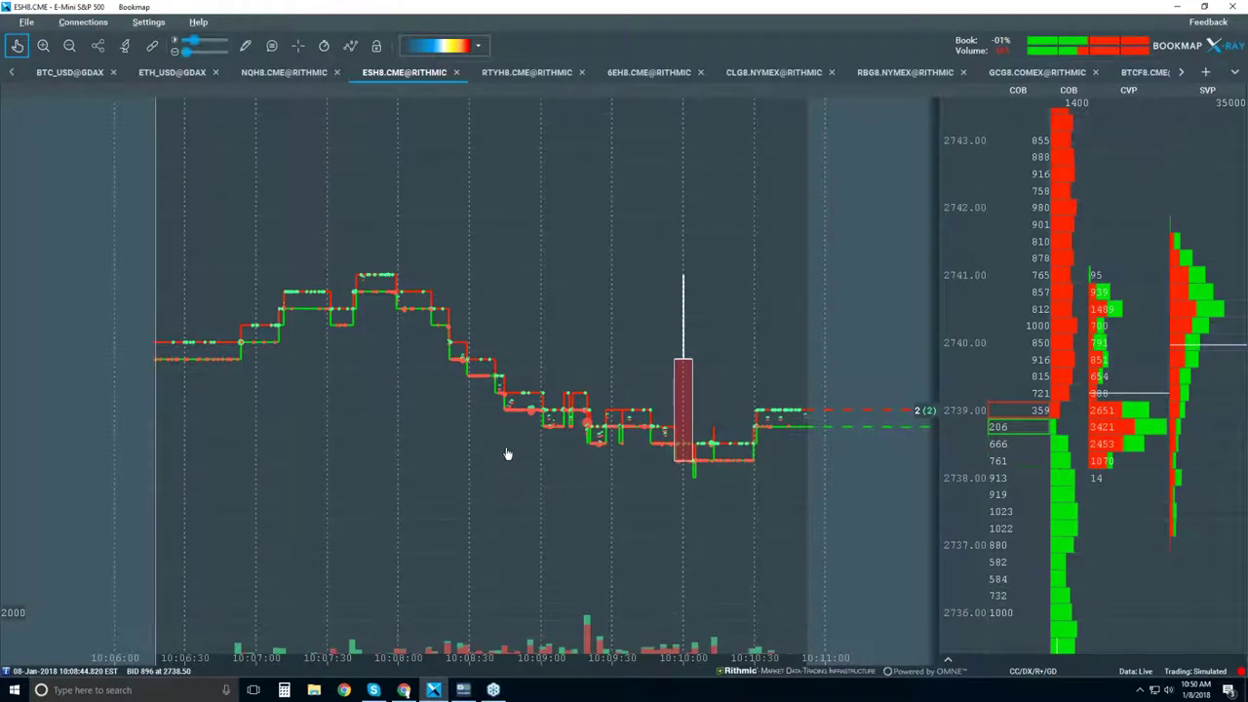
scroll(507, 453, down, 2)
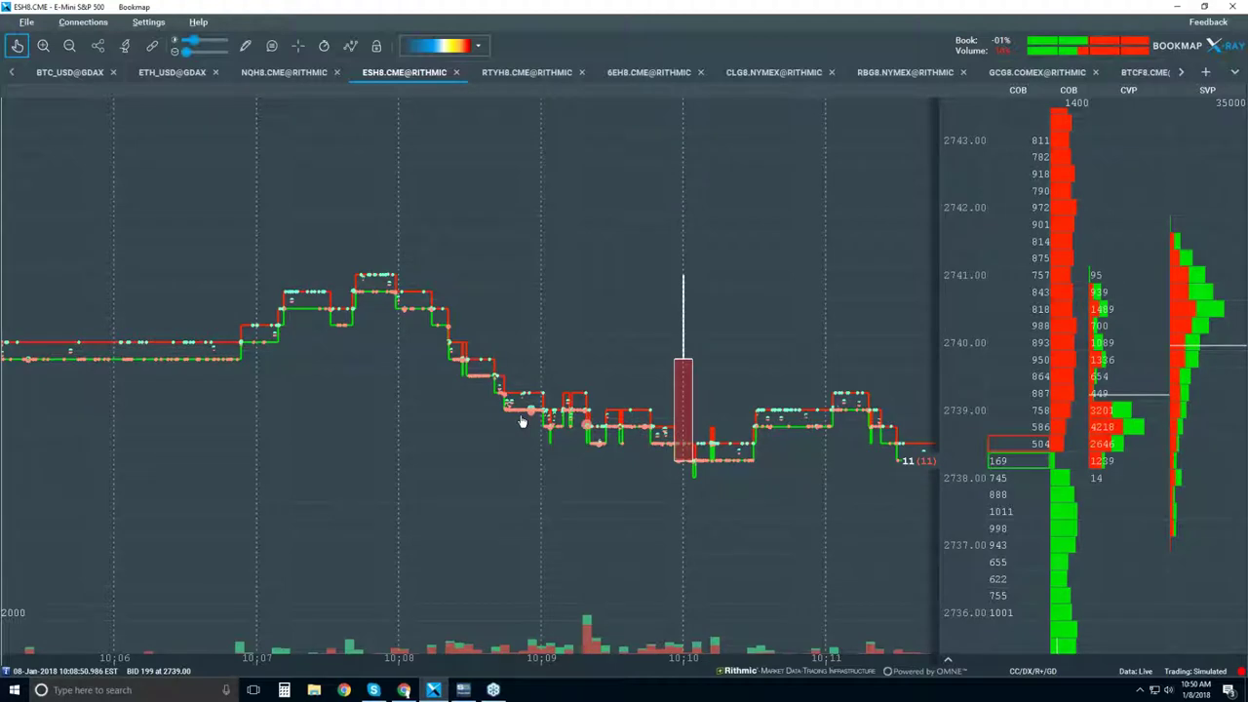
scroll(522, 421, down, 1)
scroll(522, 421, down, 1)
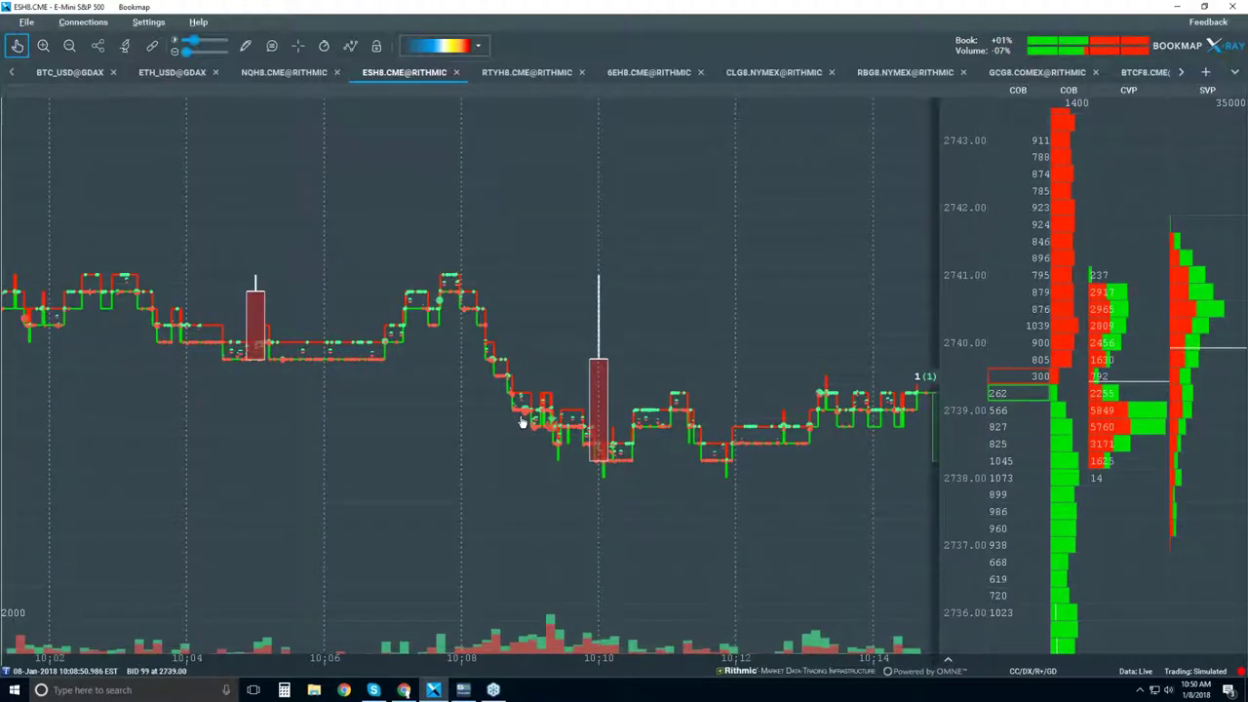
scroll(522, 421, down, 2)
scroll(522, 421, down, 2)
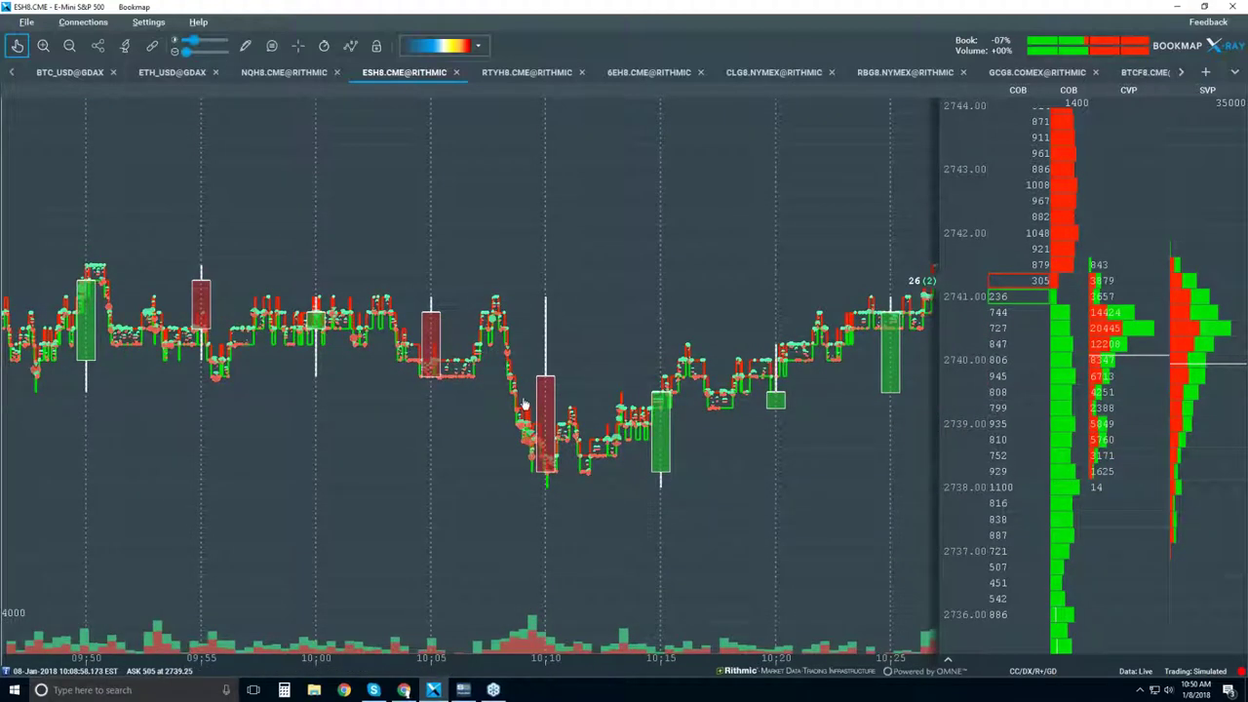
Step: Enlarge the volume dots on the ESH8.CME chart and change their display style
scroll(191, 59, up, 2)
scroll(188, 60, down, 2)
scroll(188, 55, up, 2)
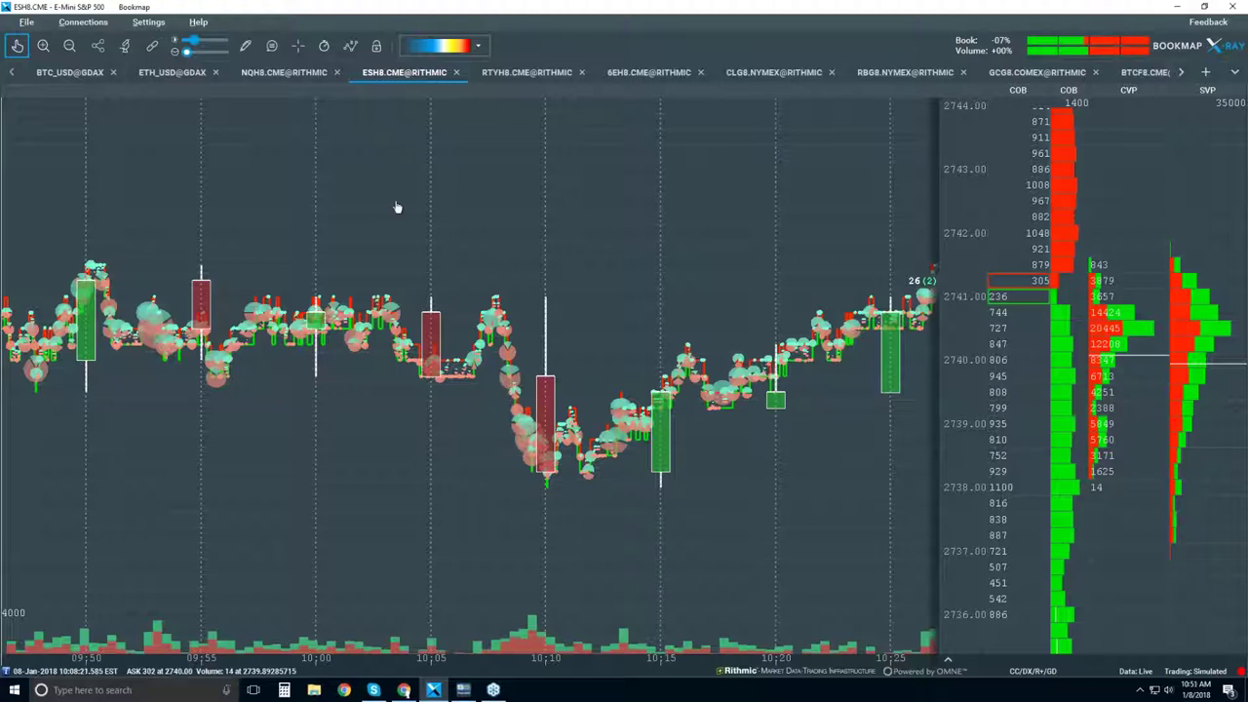
click(271, 47)
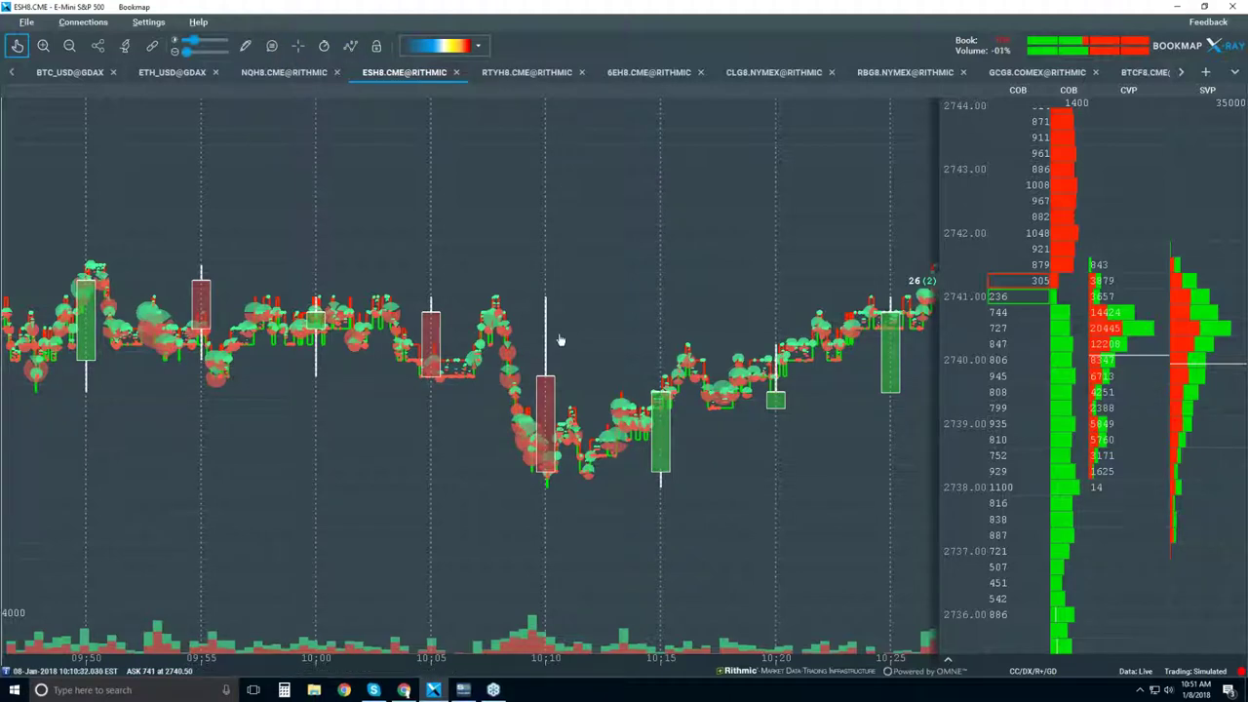
Step: Compare the enlarged volume dots with the candlesticks around the 10:10 drop, from the wide session view down to one-minute intervals
scroll(559, 340, down, 2)
scroll(559, 340, down, 2)
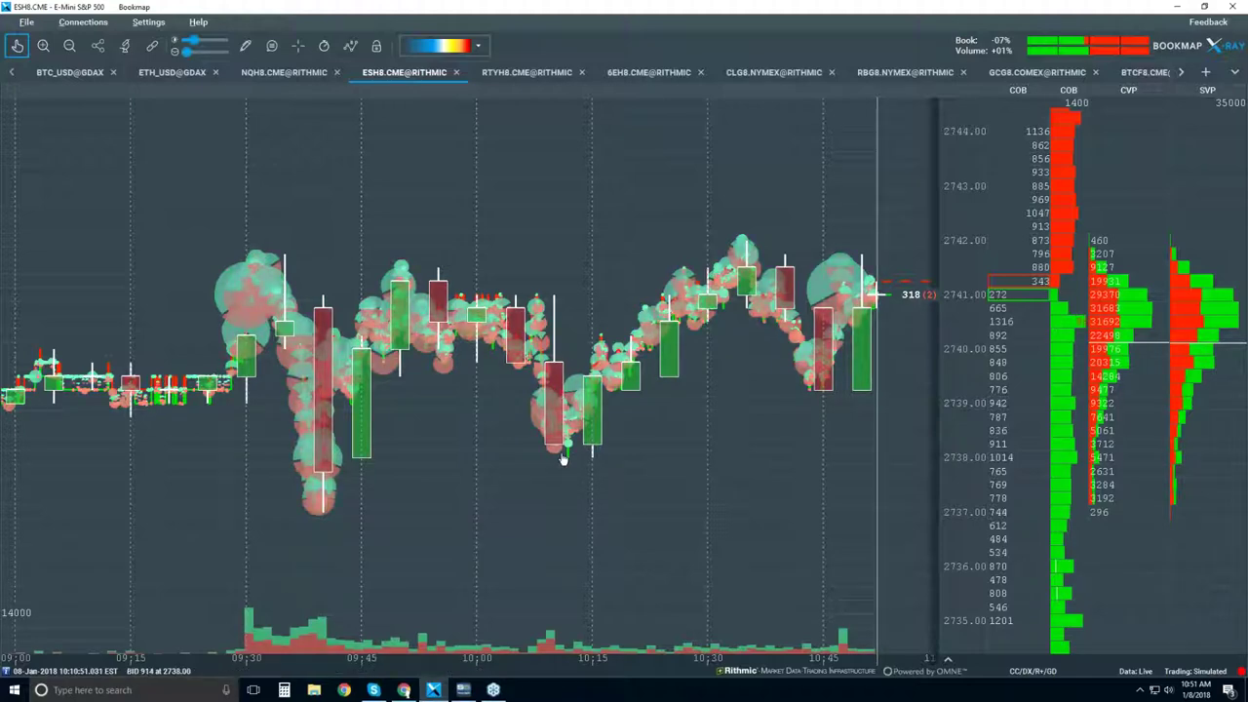
scroll(537, 351, up, 2)
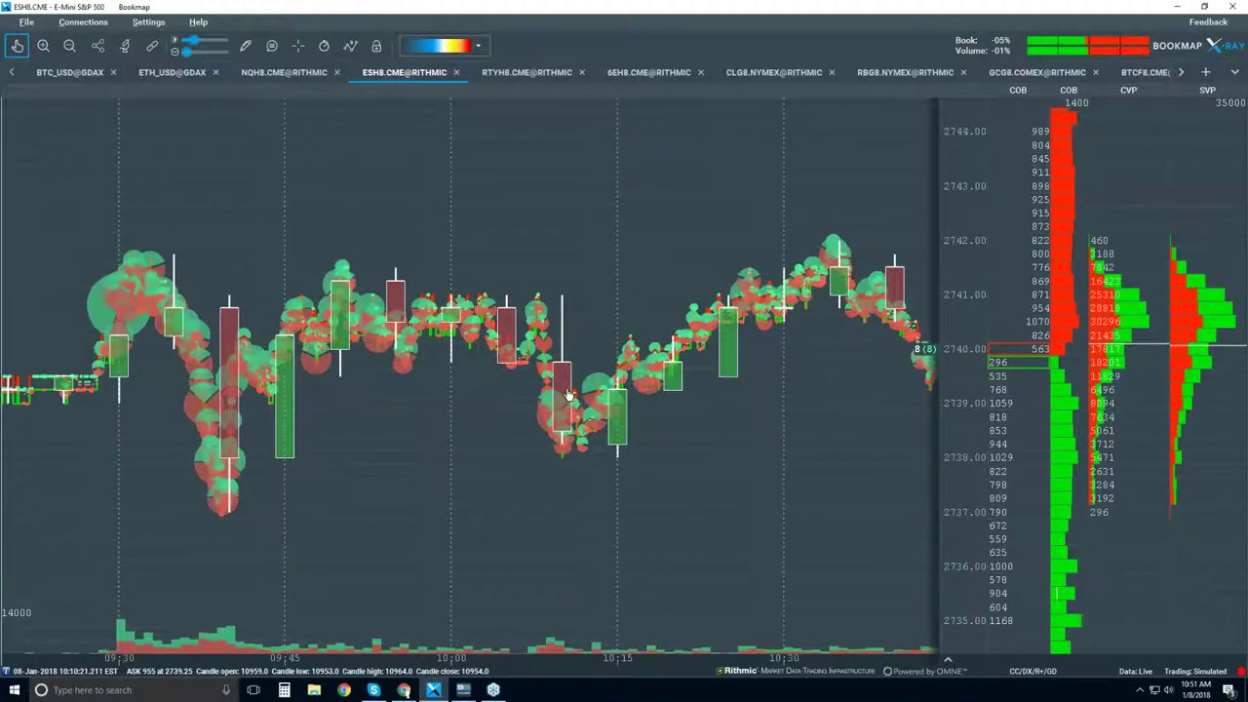
scroll(568, 395, up, 2)
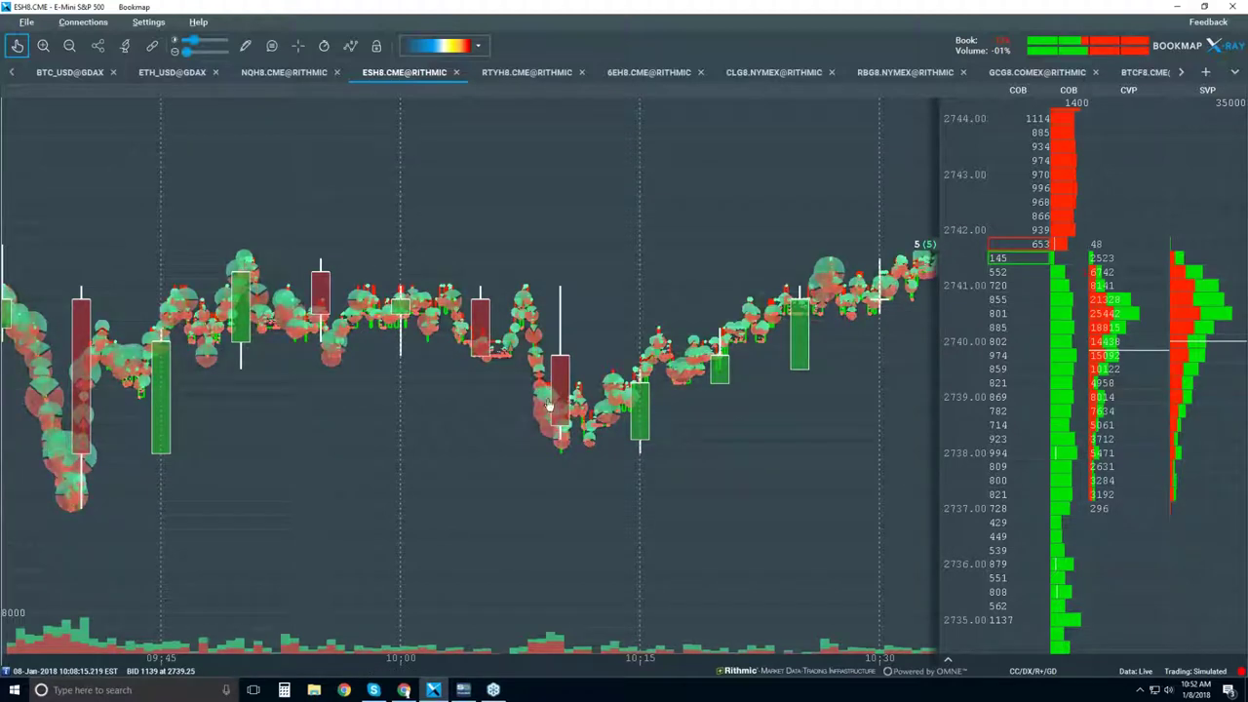
scroll(560, 436, up, 2)
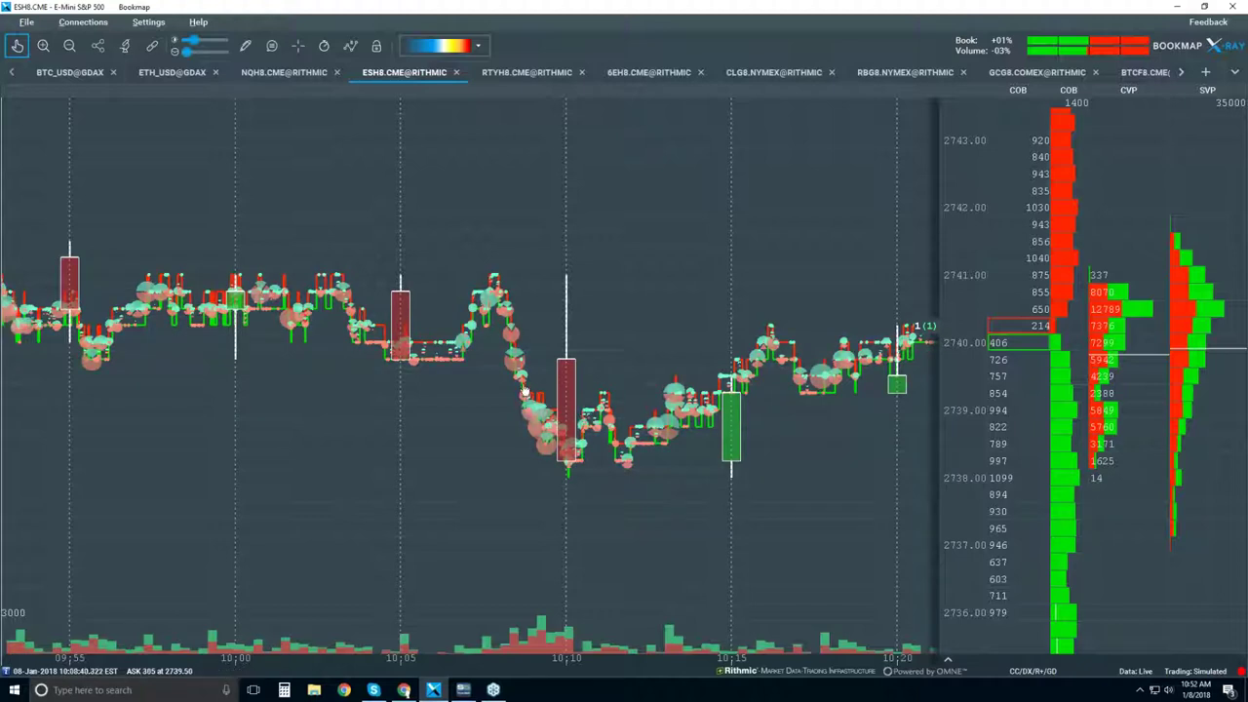
scroll(565, 382, up, 2)
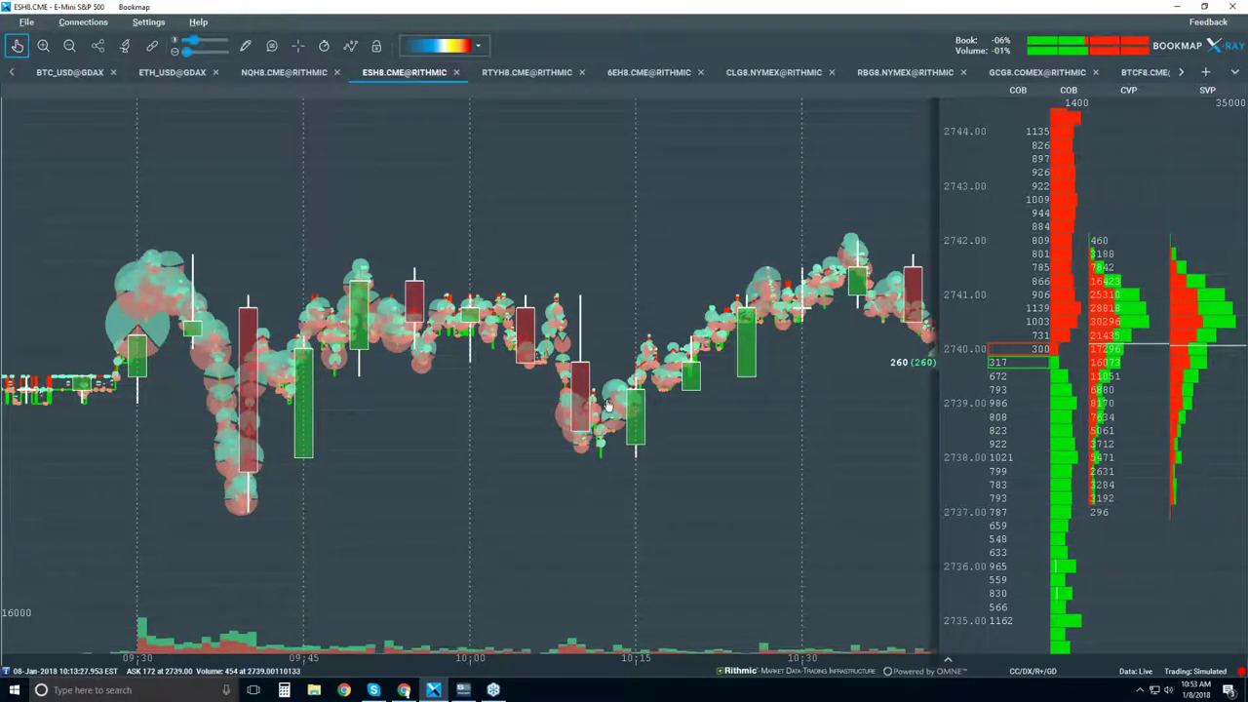
scroll(594, 385, up, 5)
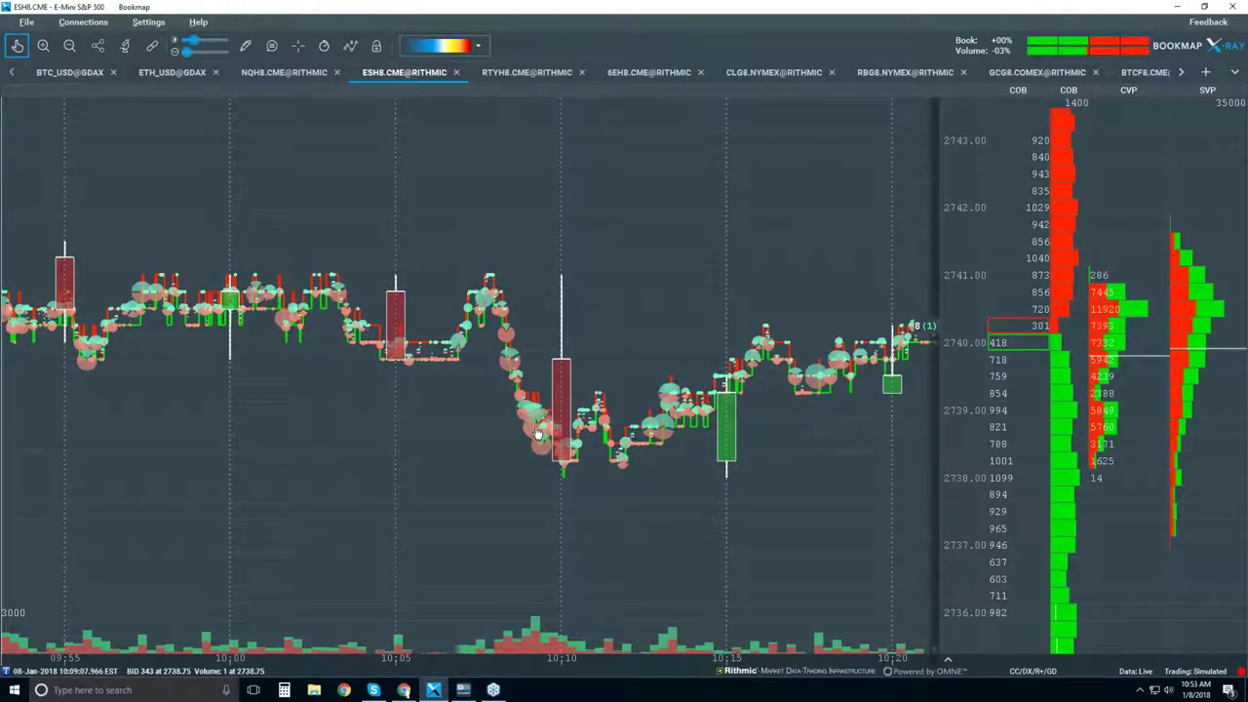
scroll(535, 430, up, 3)
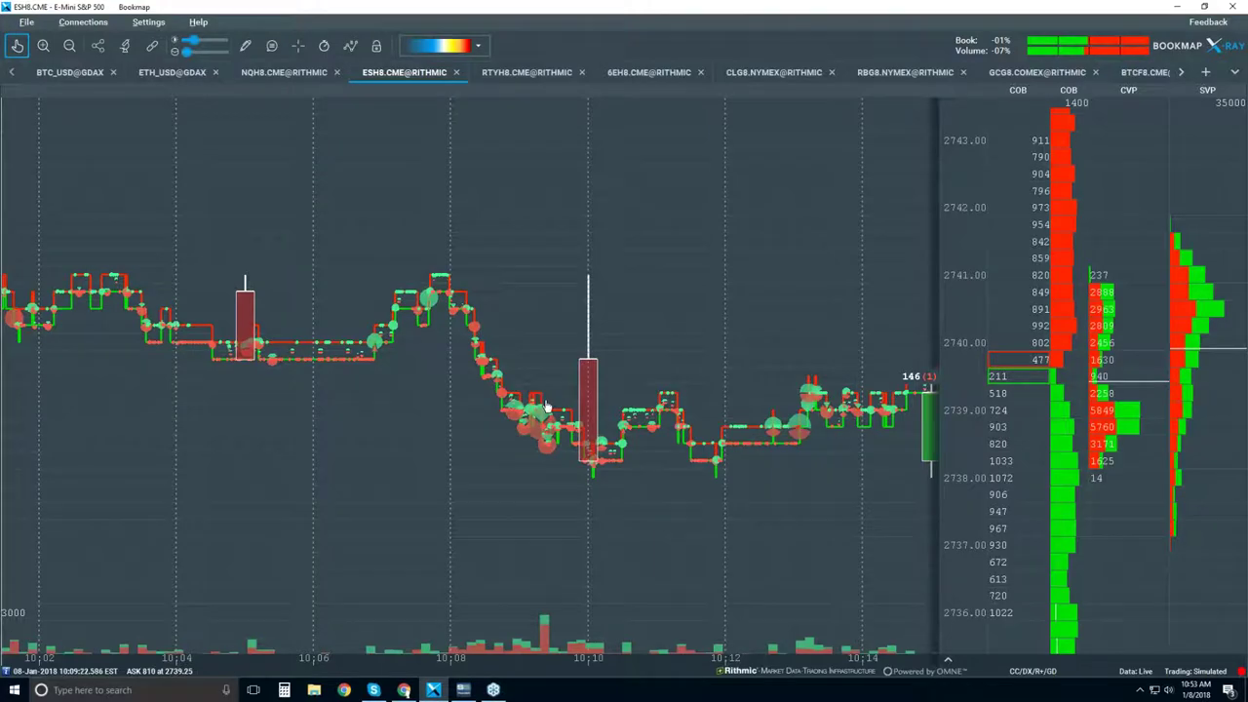
scroll(551, 421, up, 2)
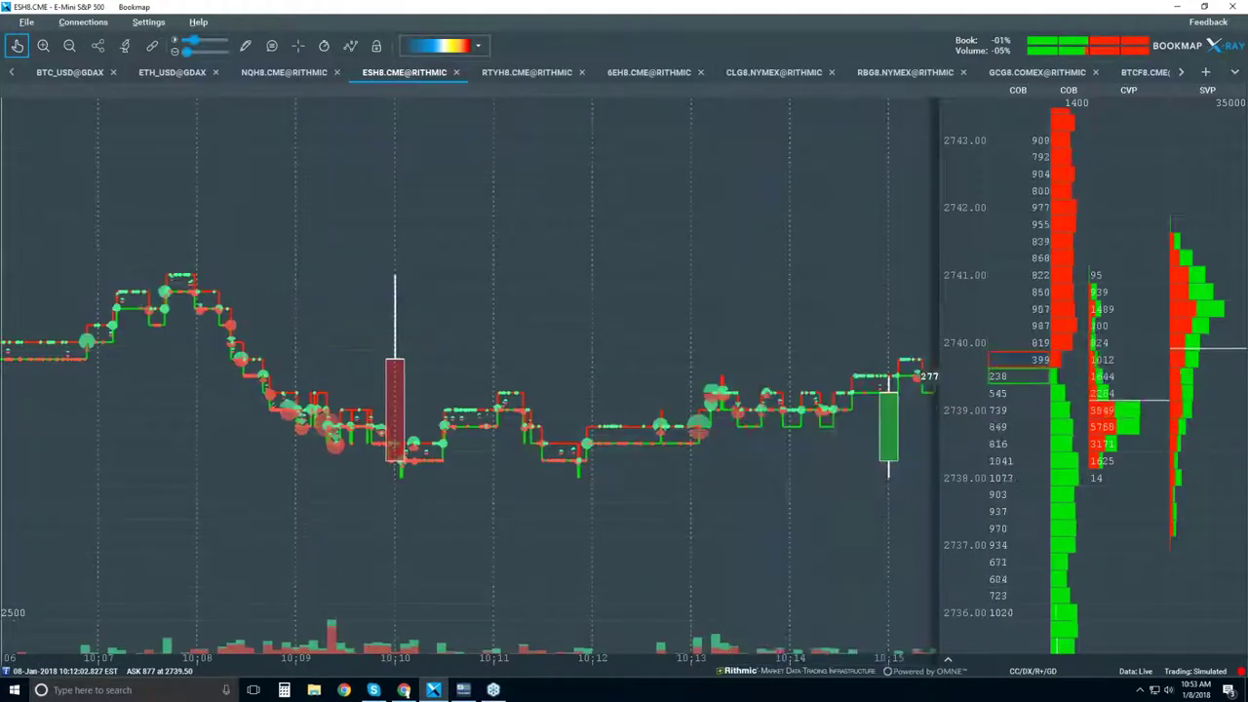
Step: Widen the chart to about 09:35 to 10:30 and shrink the volume dots to their smallest size
scroll(599, 378, down, 6)
scroll(600, 377, down, 2)
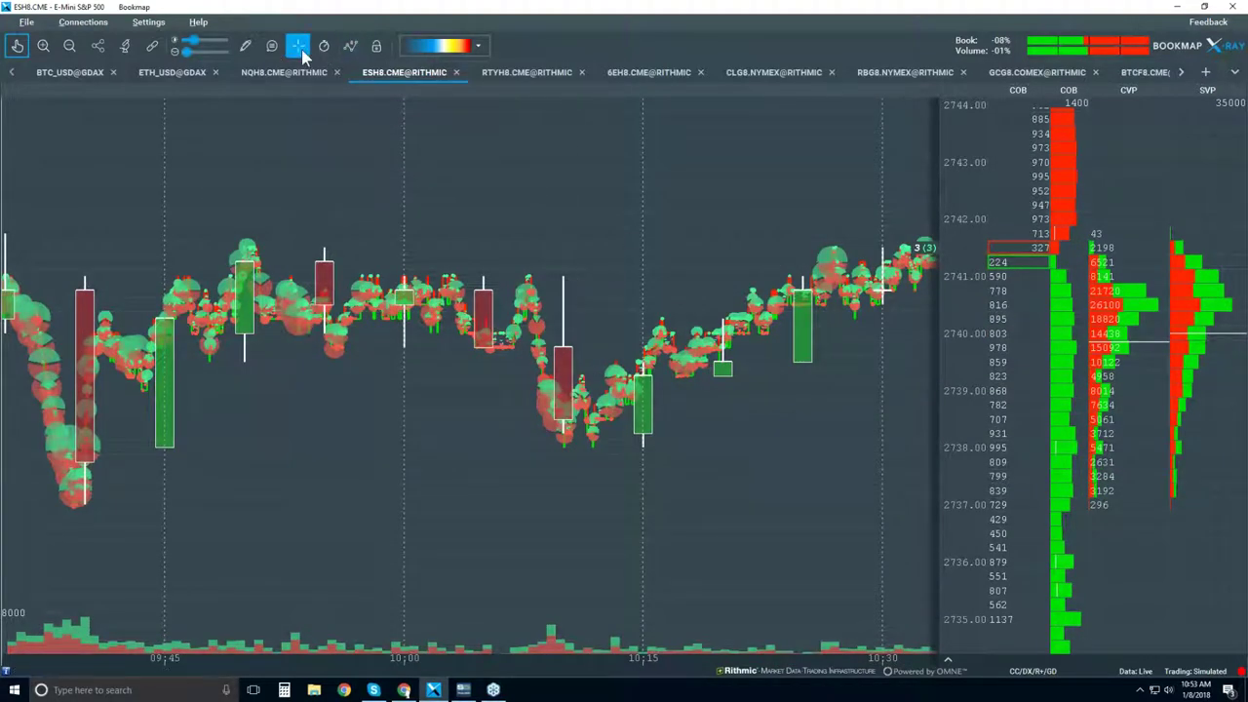
click(185, 51)
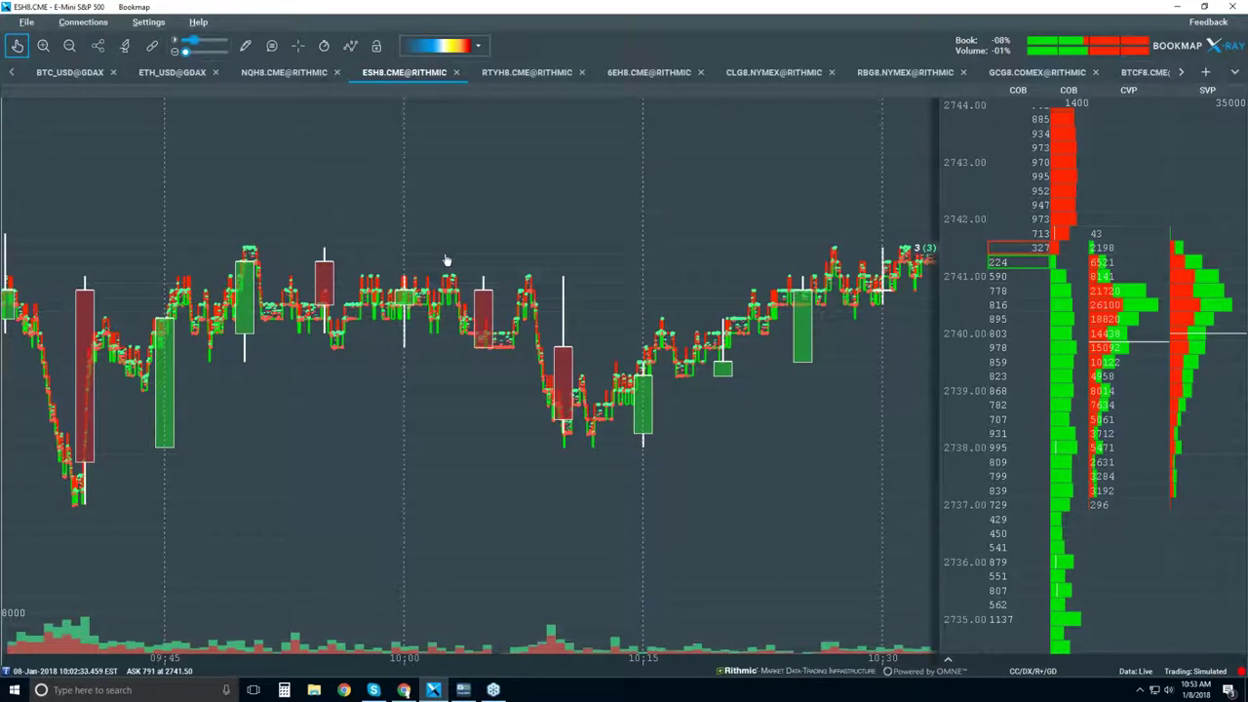
Step: Turn on Heatmap and Extended for the ESH8.CME chart and hide Candlestick Bars over the 09:00 to 11:00 range
scroll(446, 260, down, 3)
scroll(445, 260, down, 1)
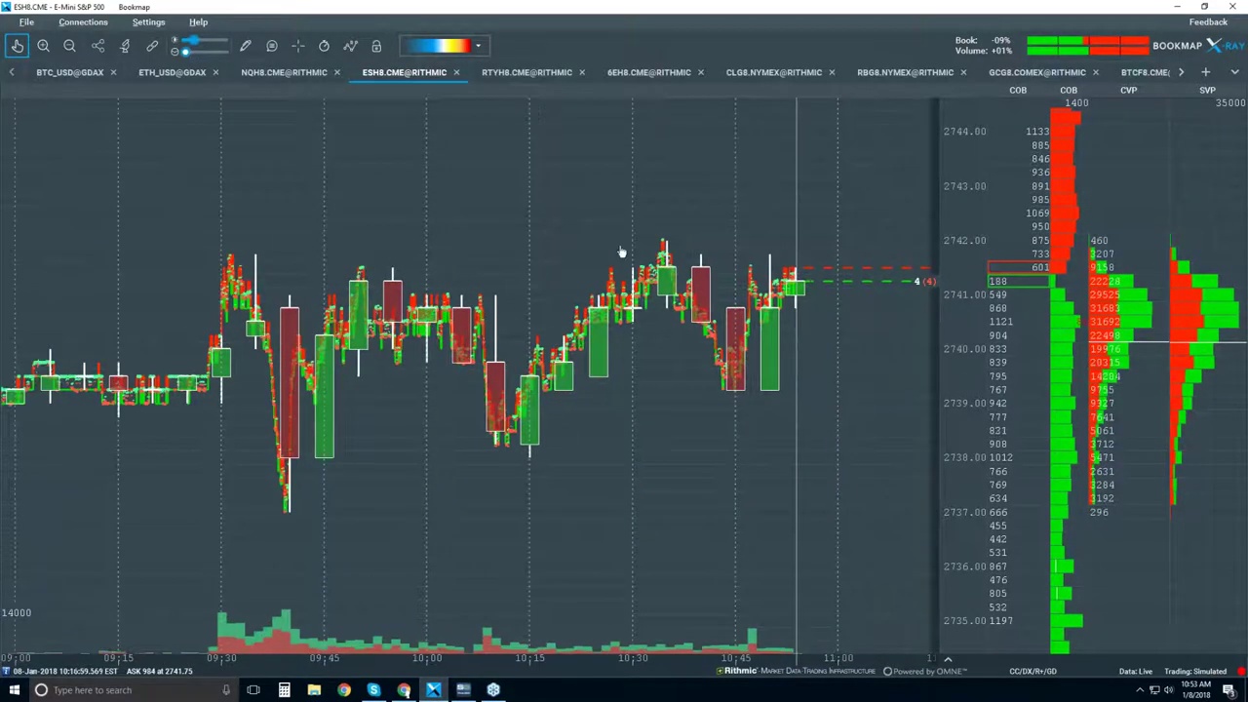
click(352, 49)
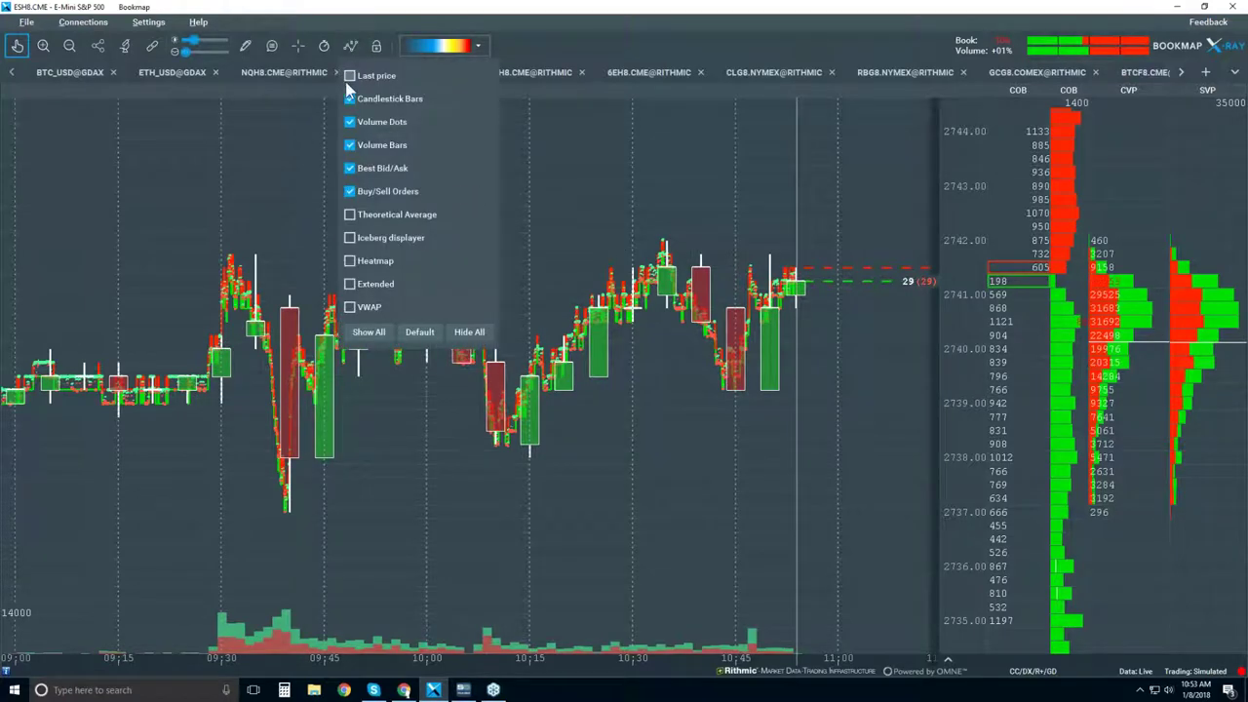
click(349, 260)
click(350, 283)
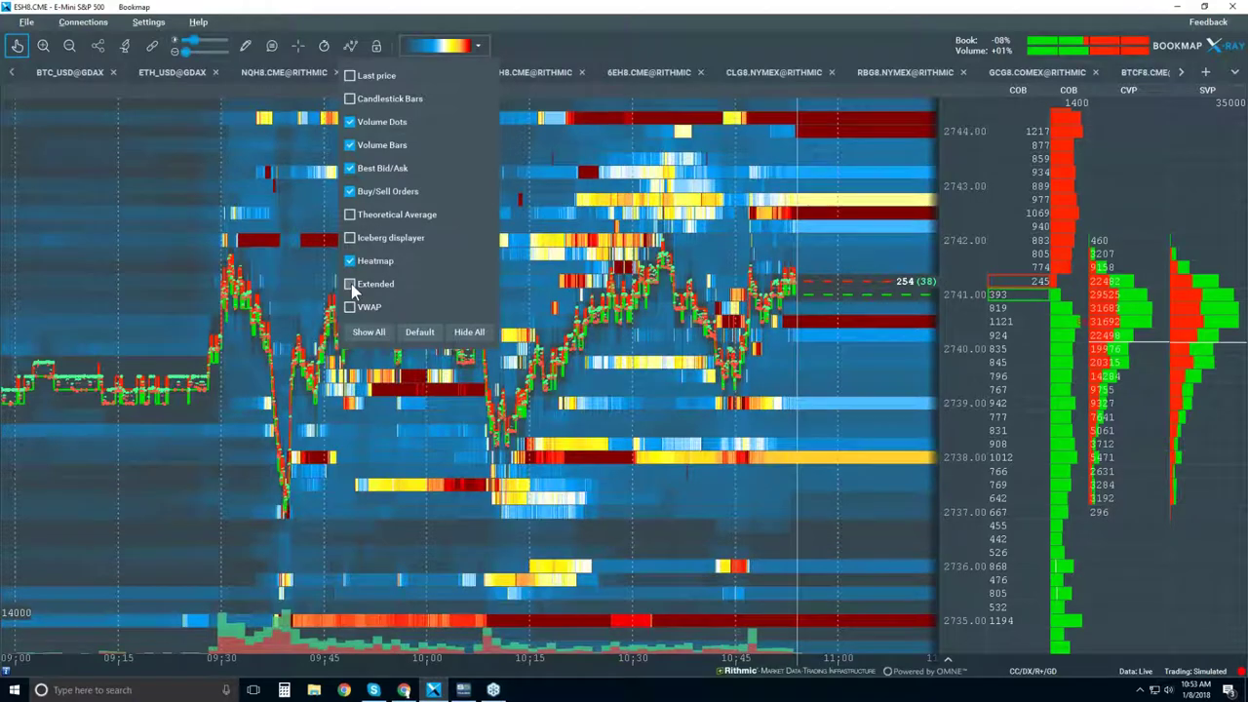
click(718, 259)
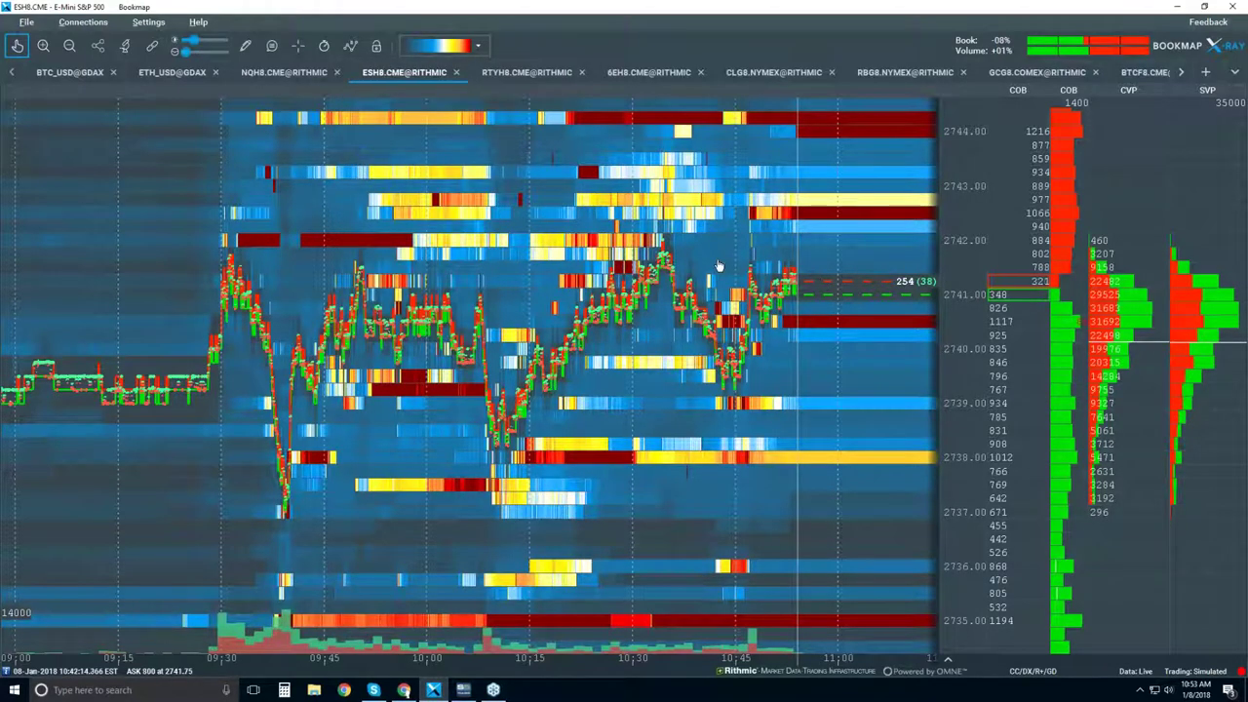
Step: Focus the heatmap on about 10:30 to 10:55 and change its color gradient to blue, white and orange without red
scroll(717, 265, up, 2)
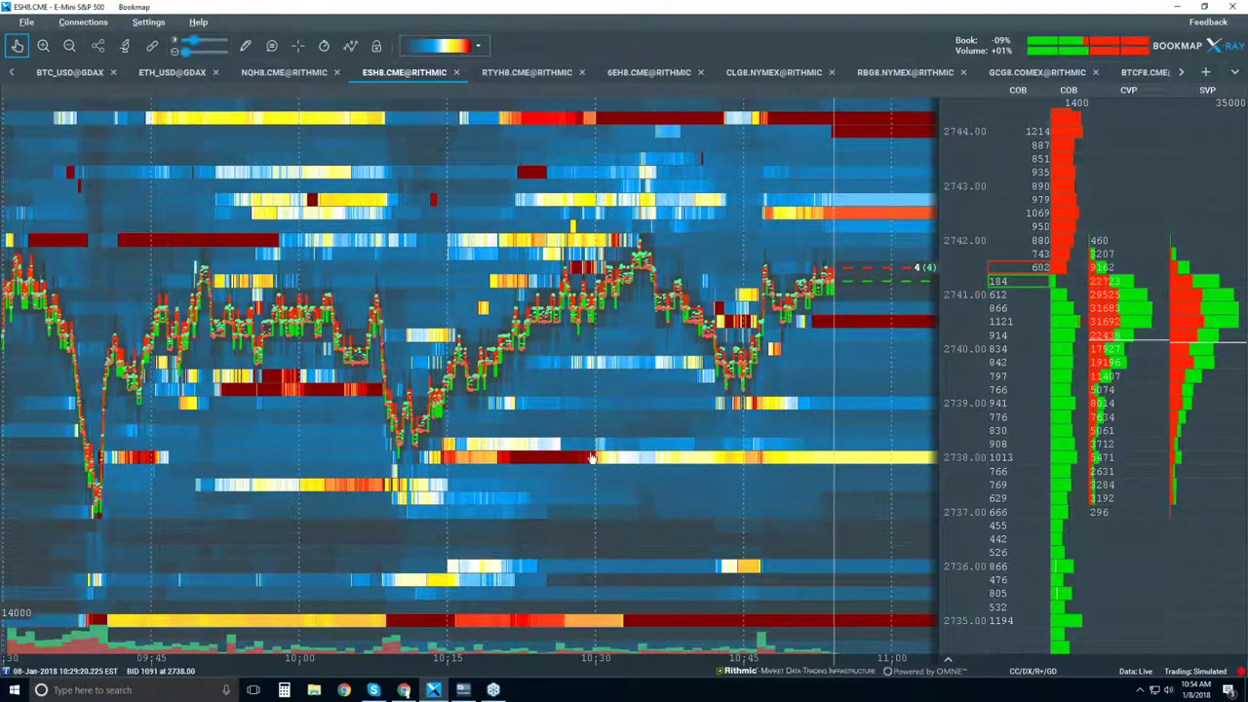
scroll(814, 249, up, 5)
drag(814, 250, 706, 255)
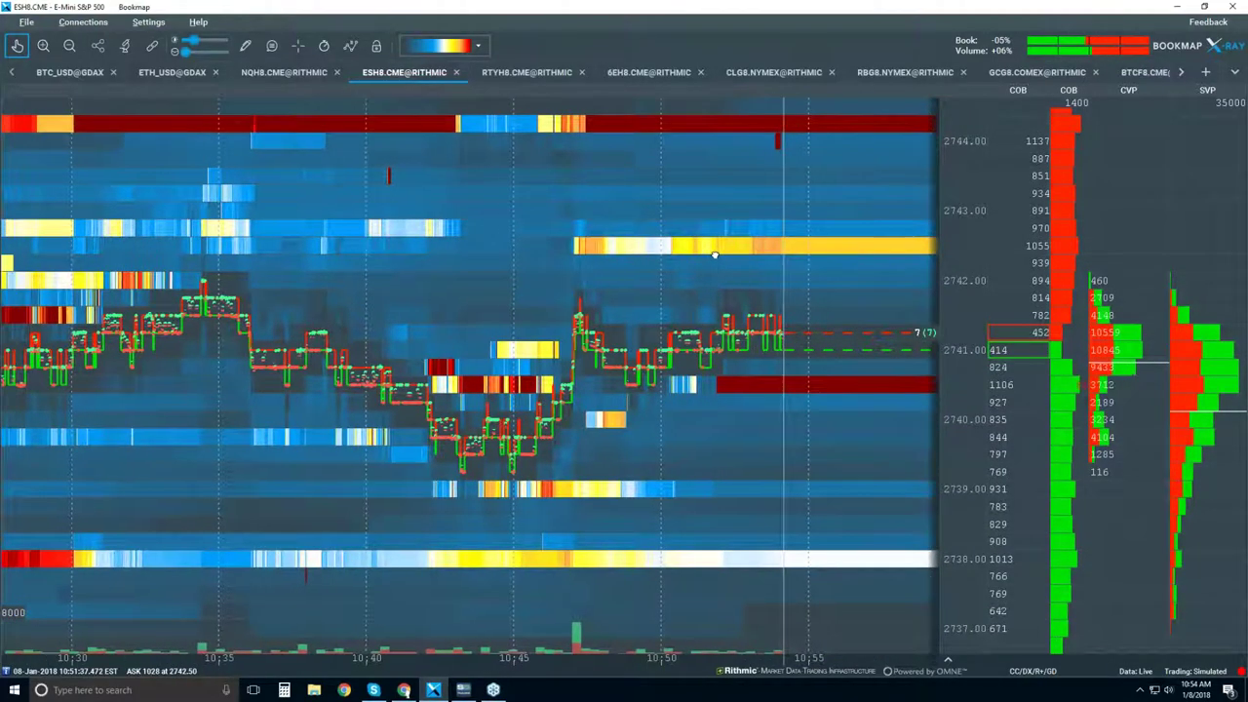
drag(327, 234, 400, 234)
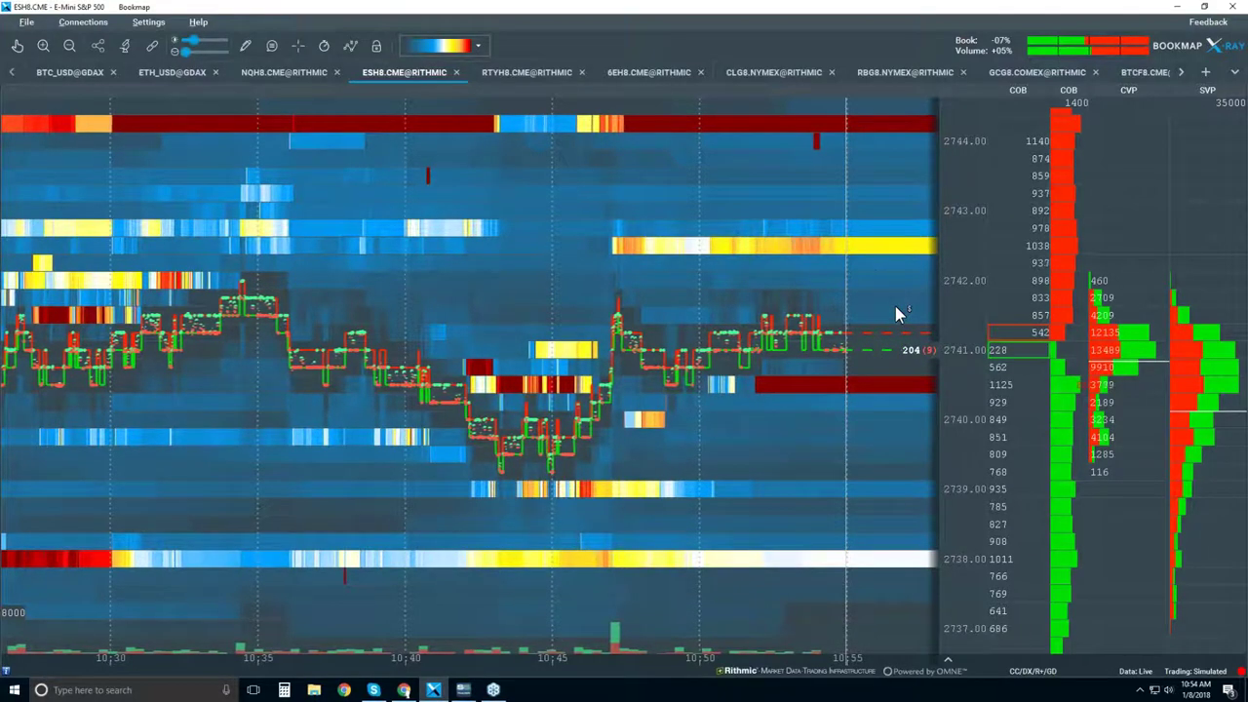
click(475, 48)
click(464, 94)
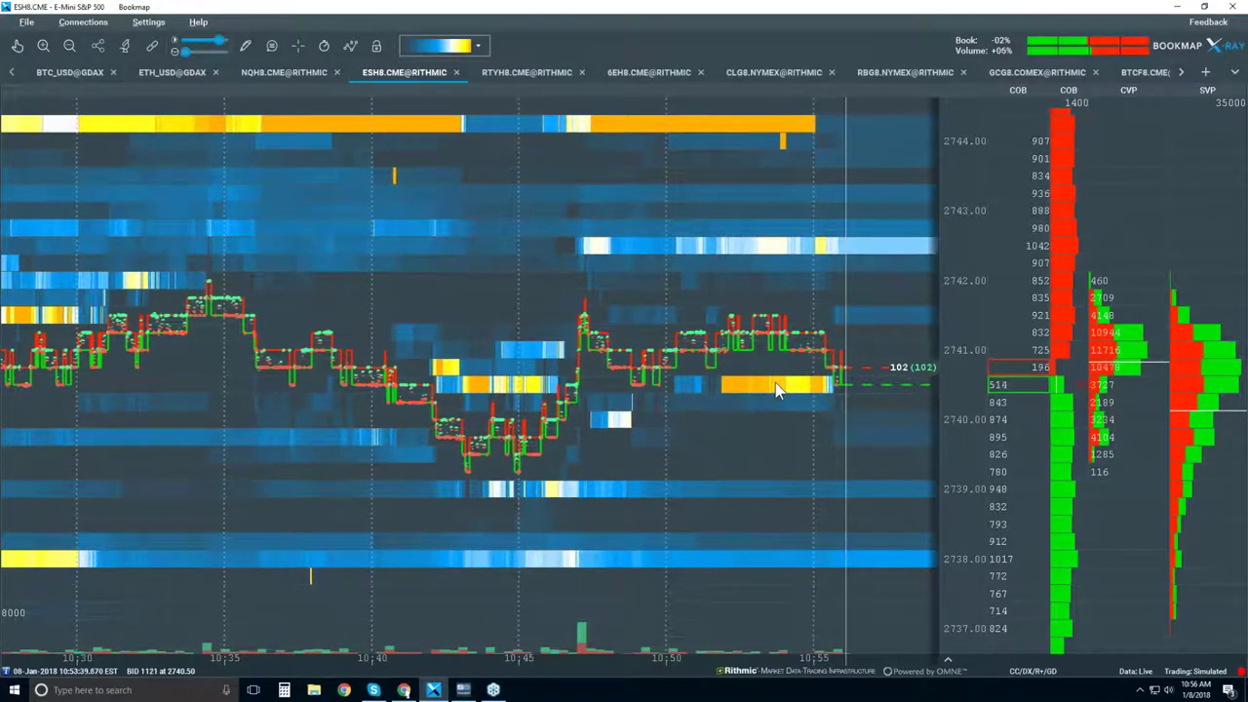
Step: Examine the recolored heatmap's liquidity levels against price over a range widened to about 09:00 to 11:00
scroll(775, 382, down, 1)
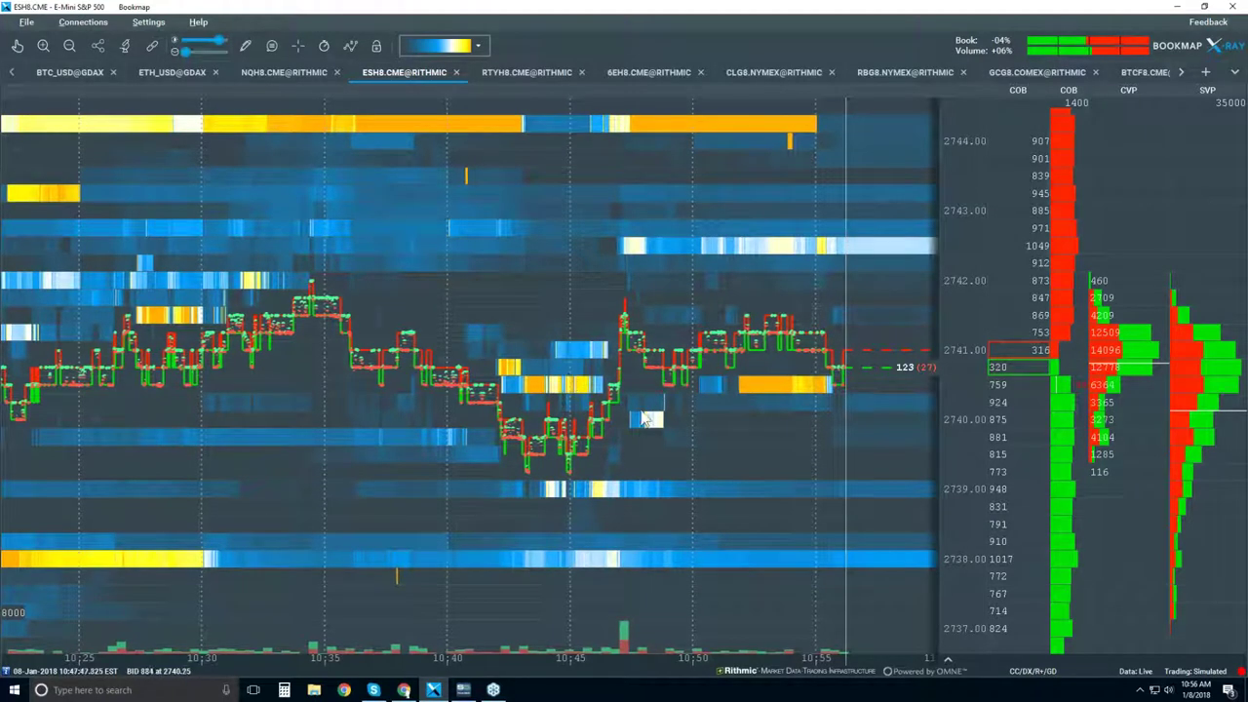
scroll(731, 383, down, 1)
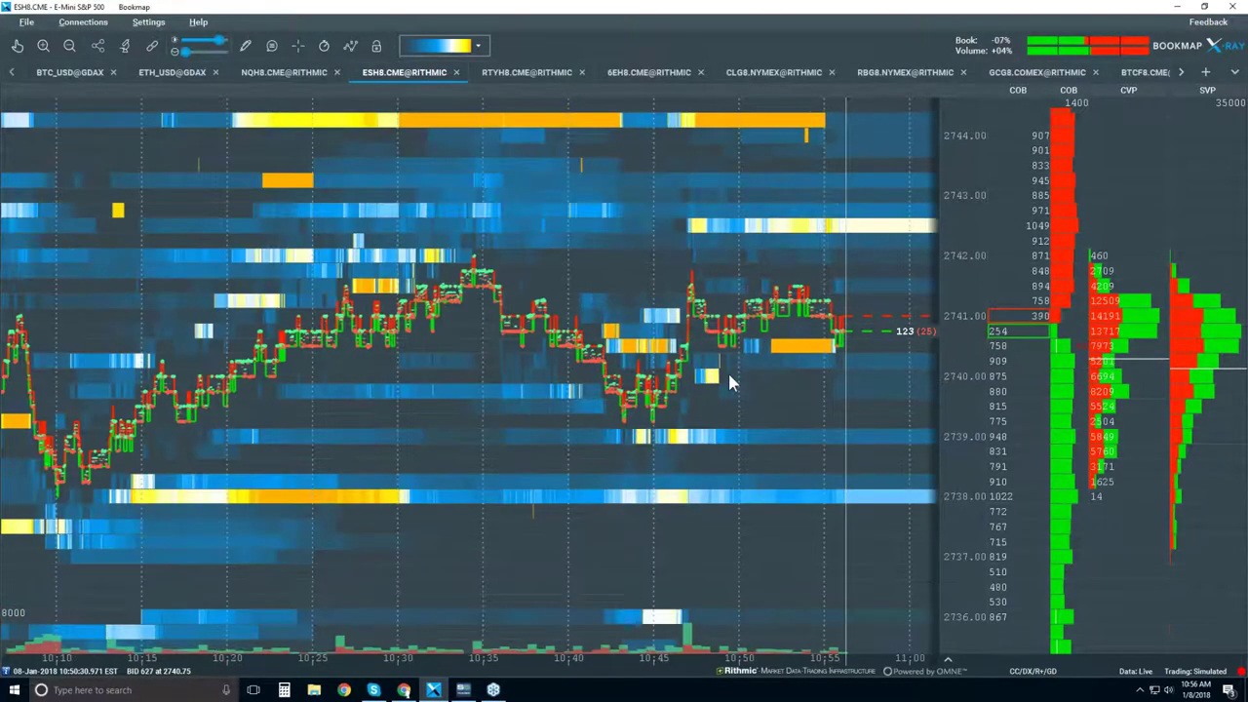
scroll(731, 383, down, 1)
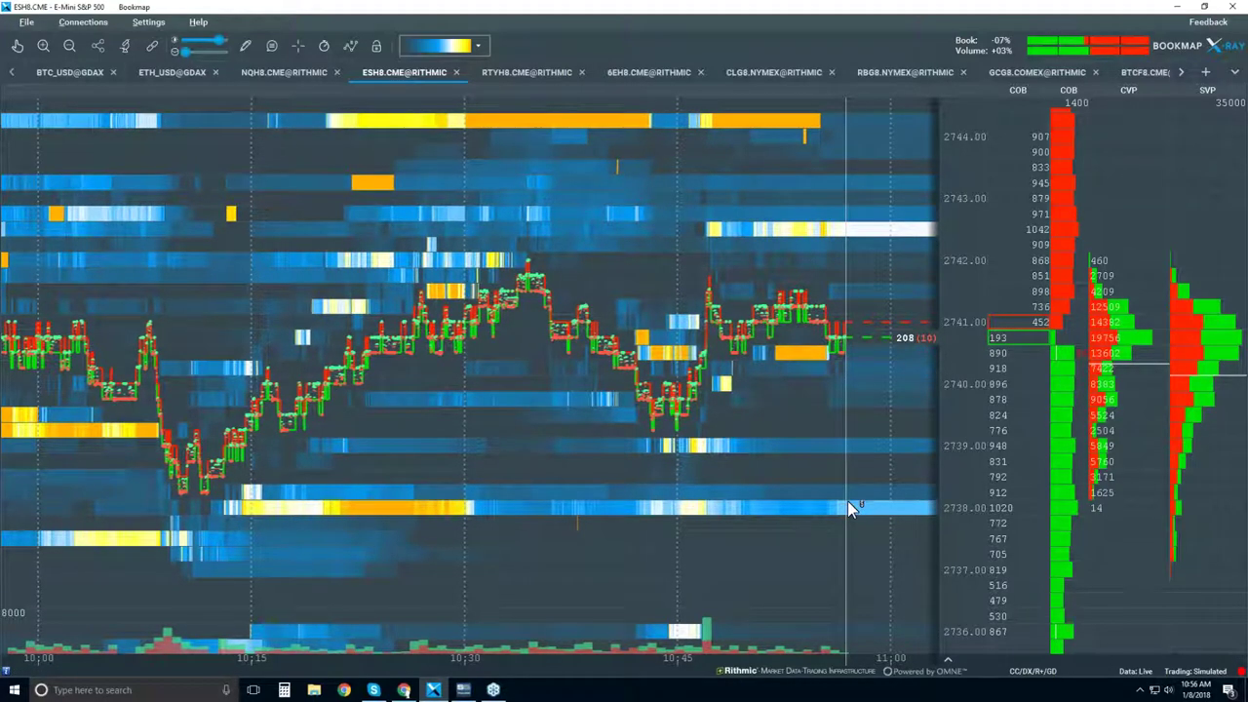
scroll(868, 469, down, 3)
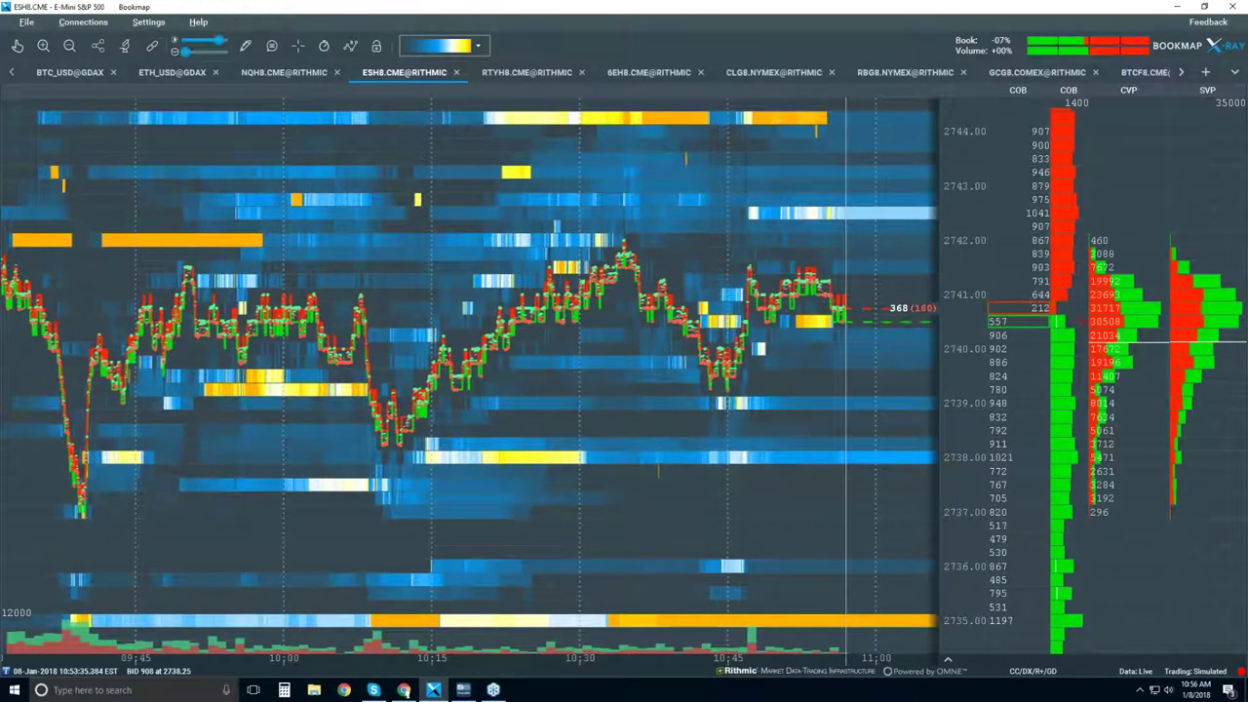
scroll(805, 448, down, 2)
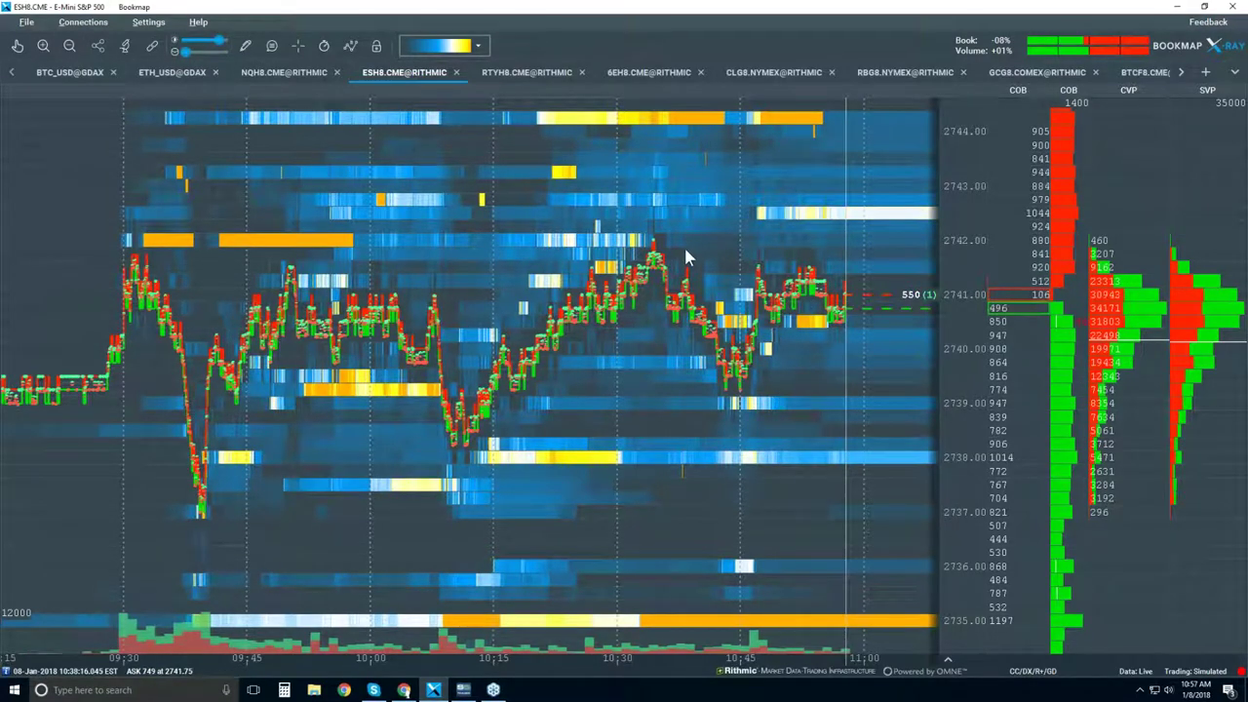
scroll(766, 341, down, 2)
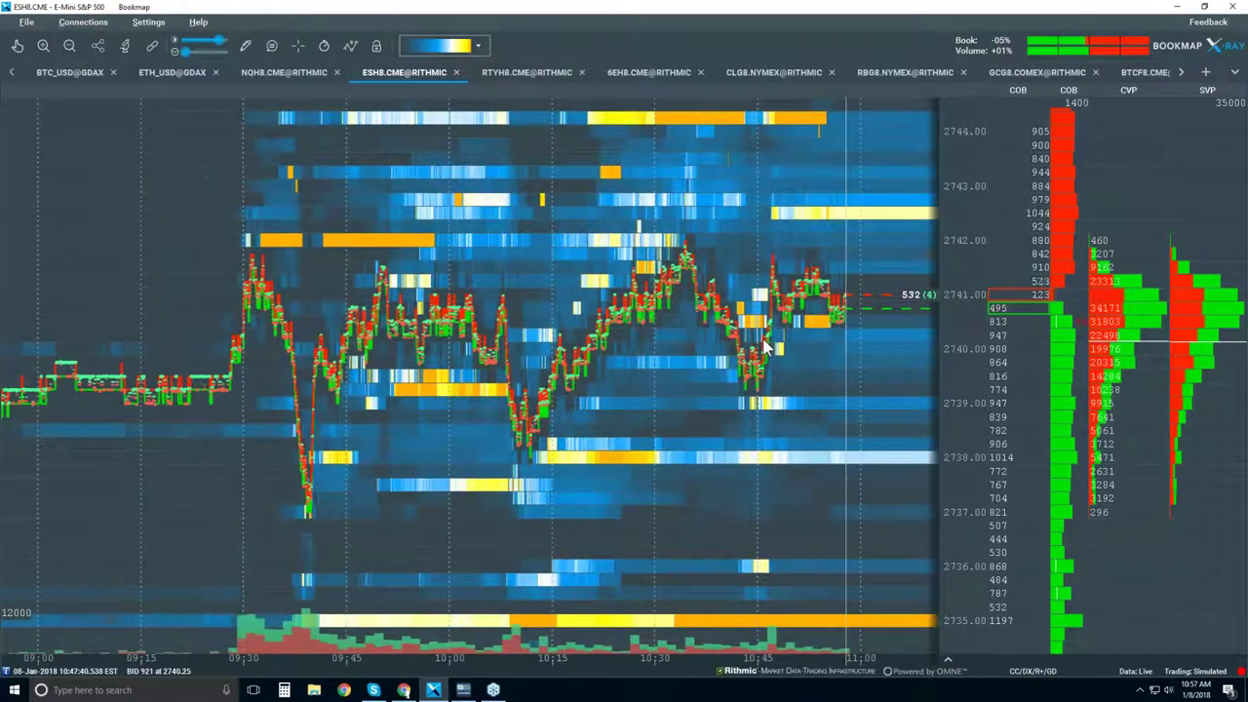